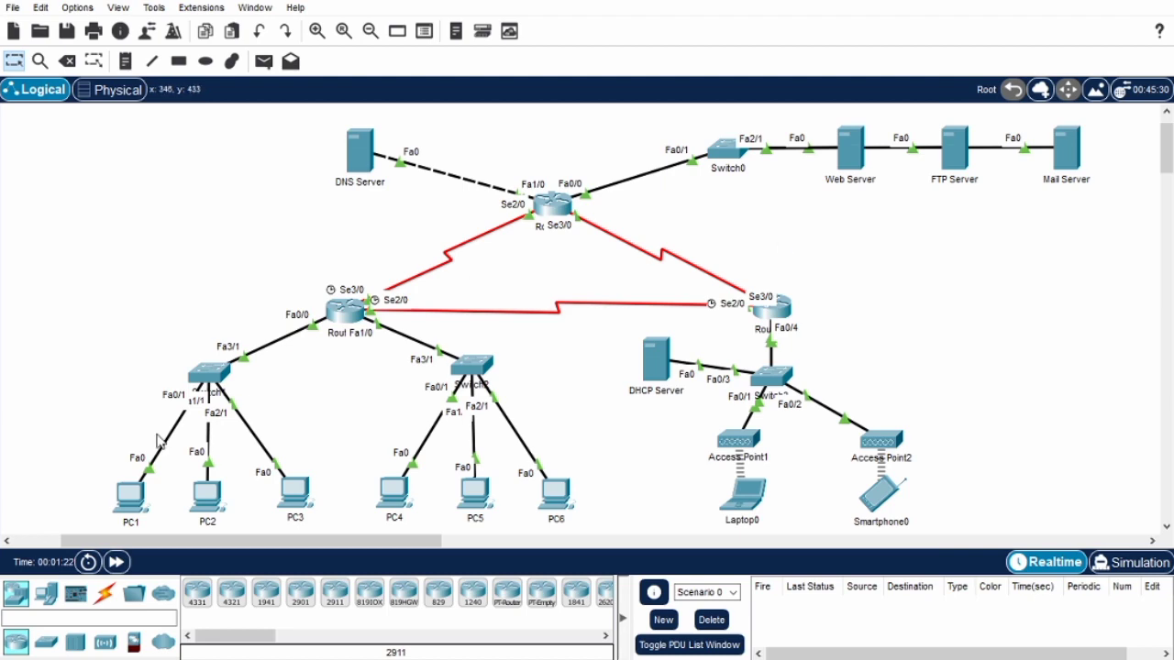
# Ping 43.43.43.2 from PC1's command prompt to test its connectivity, and close the PC1 window.
pyautogui.click(131, 500)
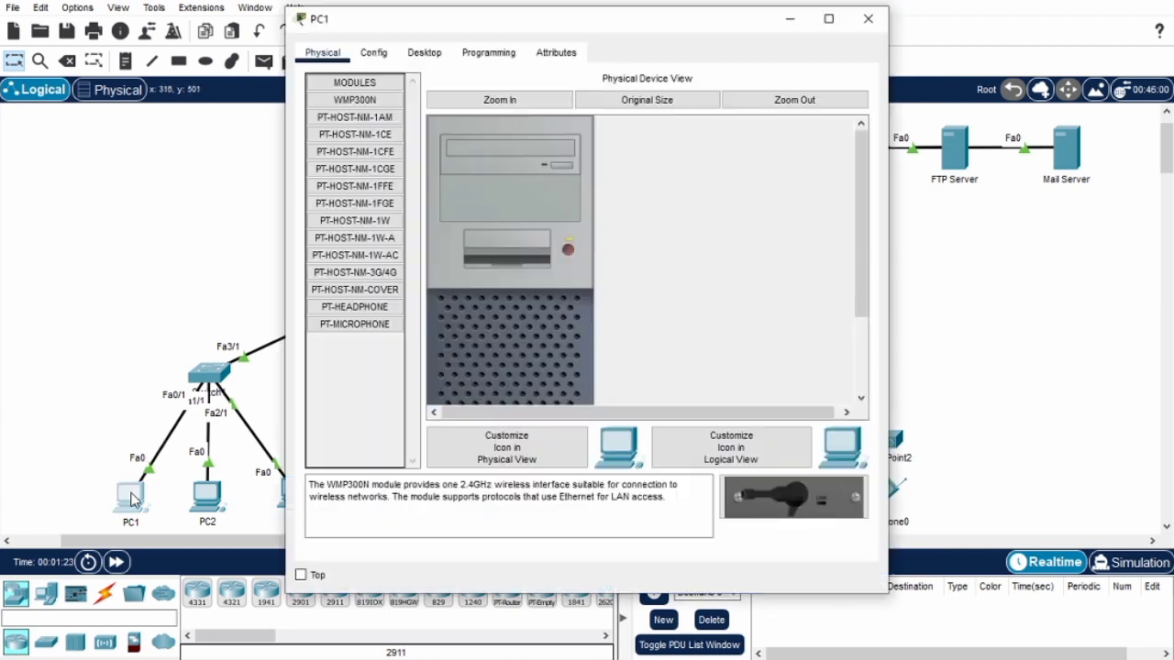
pyautogui.click(424, 53)
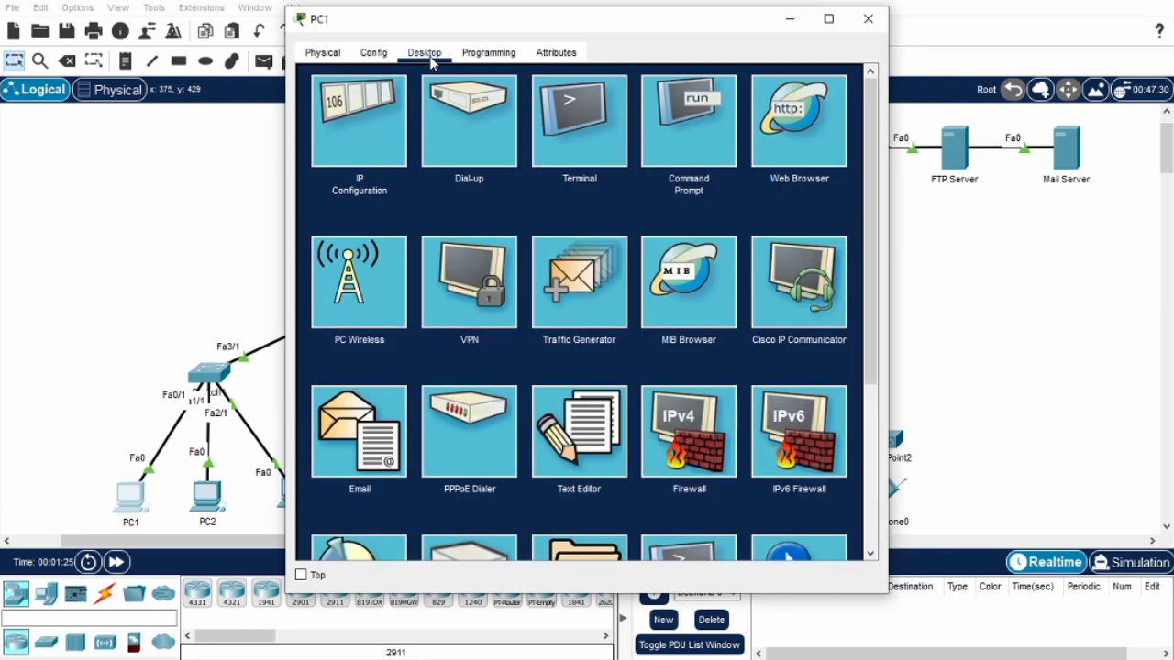
pyautogui.click(699, 128)
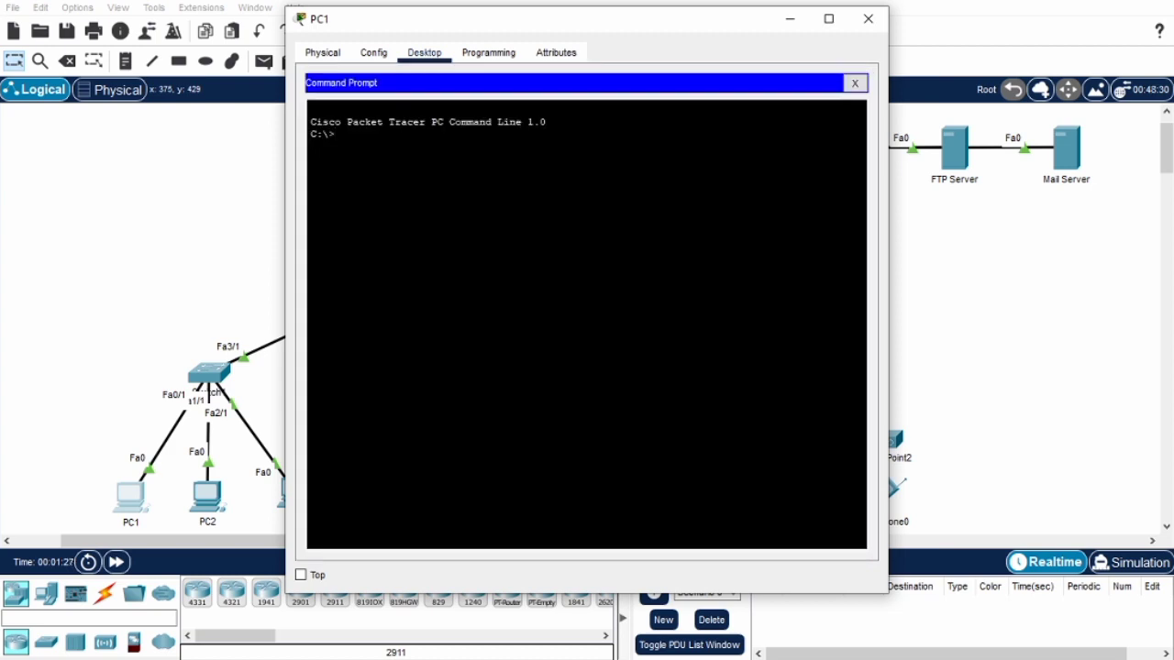
pyautogui.write('ping 43.43.43.2')
pyautogui.press('Return')
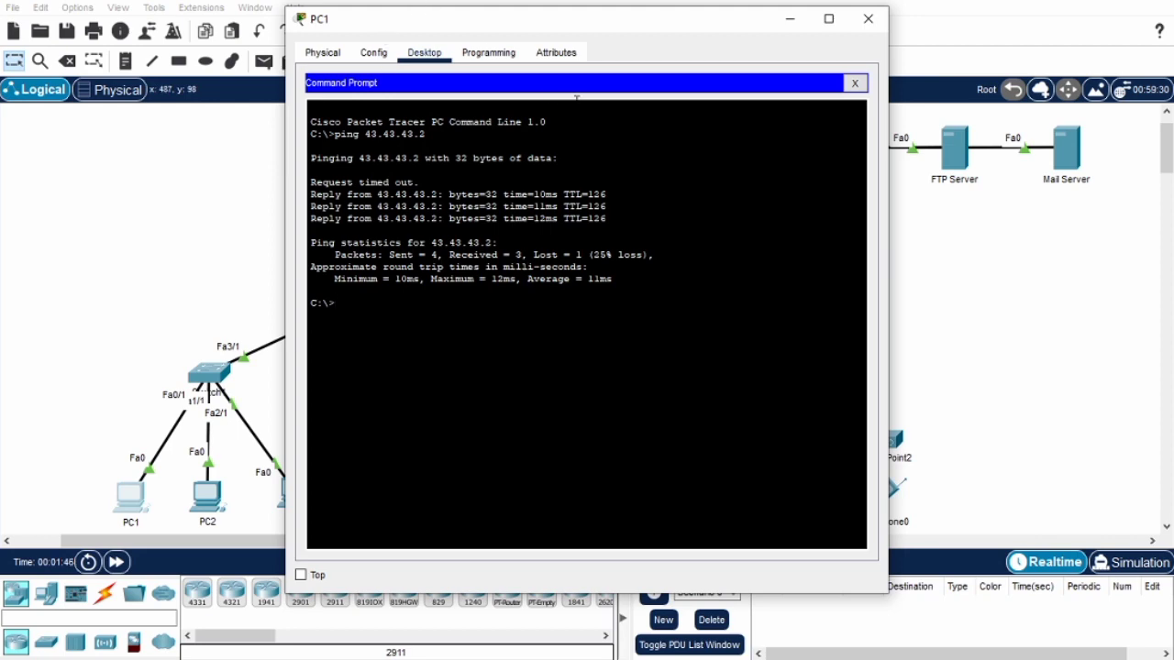
pyautogui.click(866, 18)
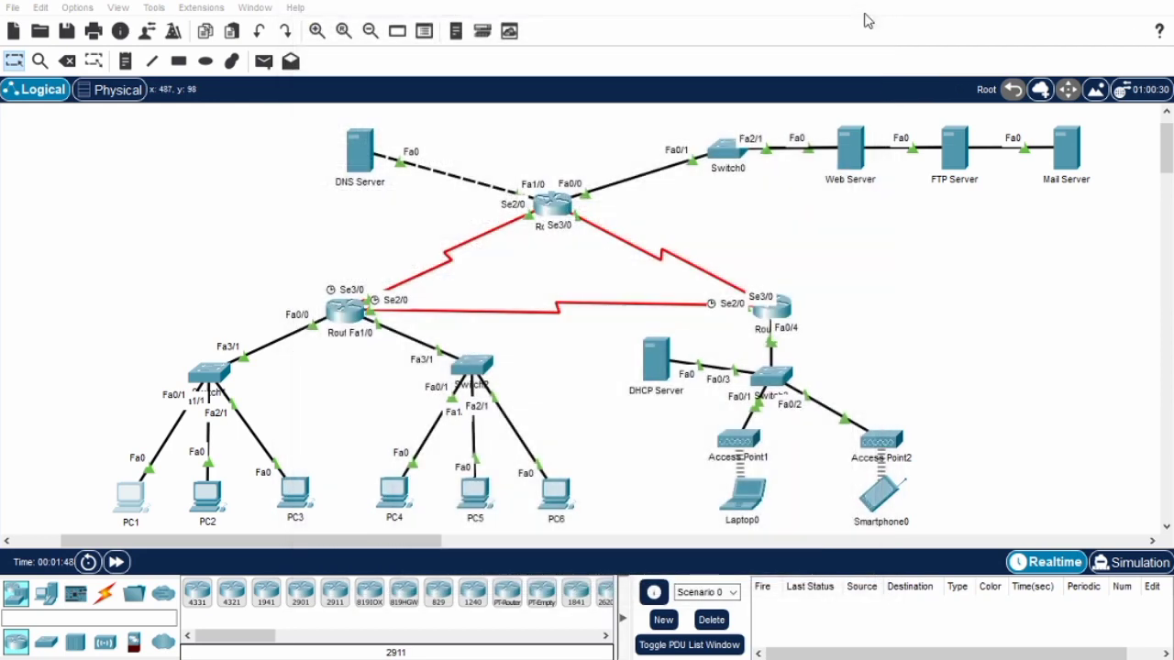
# Test PC4's connectivity by pinging 43.43.43.2 from its command prompt, and close the PC4 window.
pyautogui.click(399, 503)
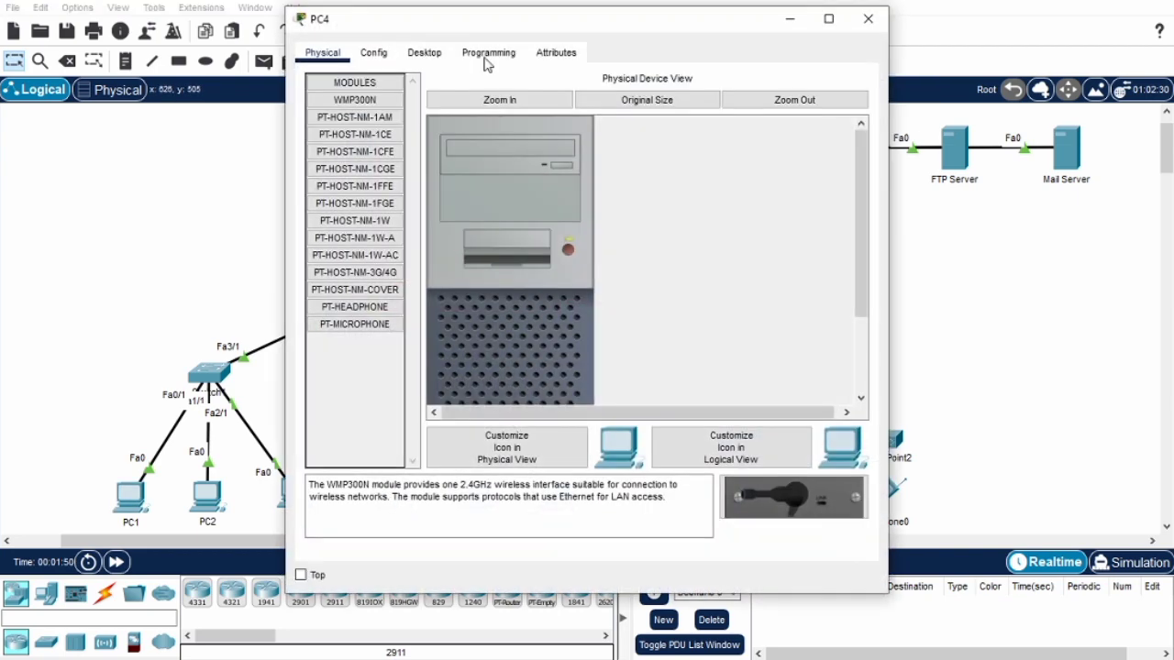
pyautogui.click(426, 54)
pyautogui.click(688, 120)
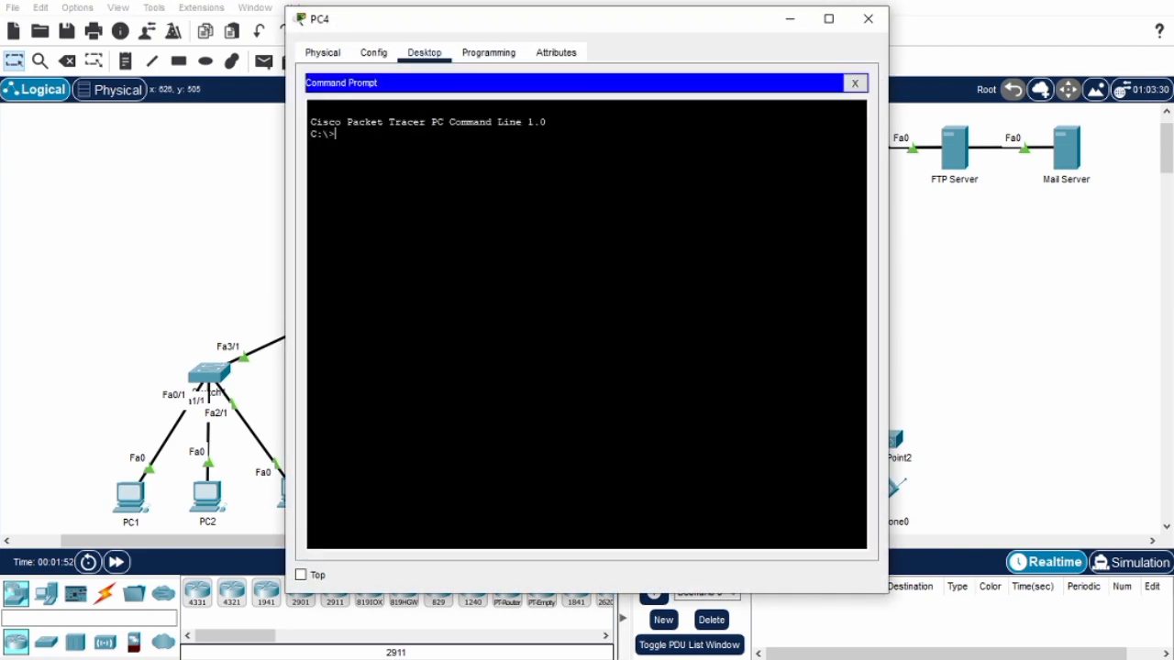
pyautogui.write('ping 43.43.43.2')
pyautogui.press('Return')
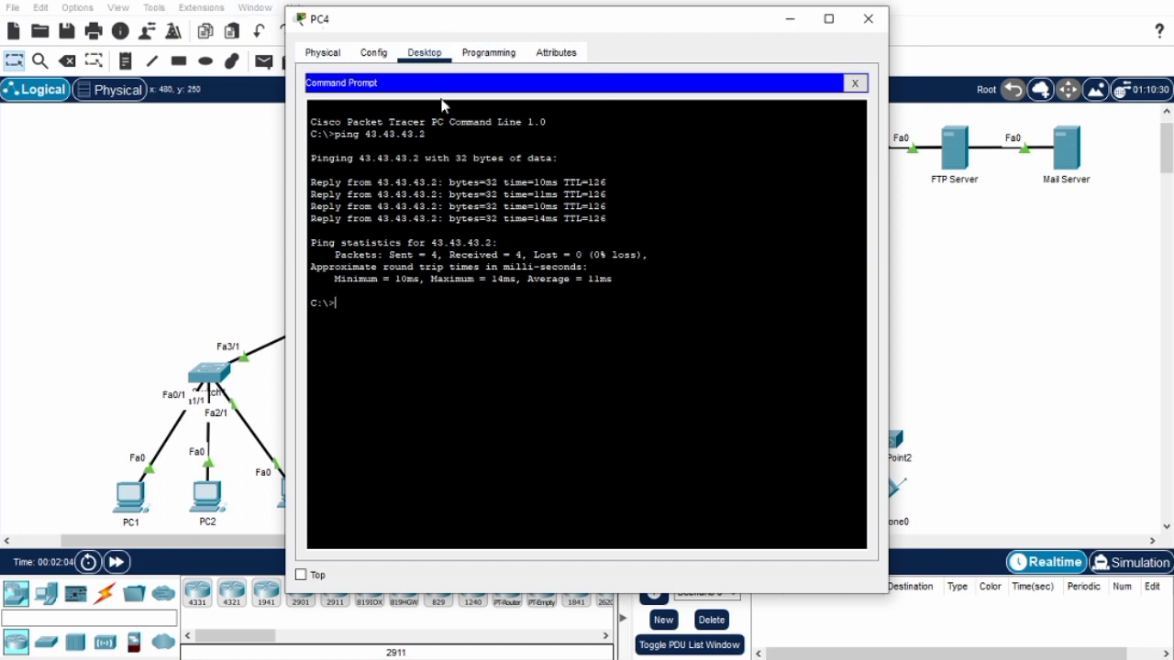
pyautogui.click(867, 19)
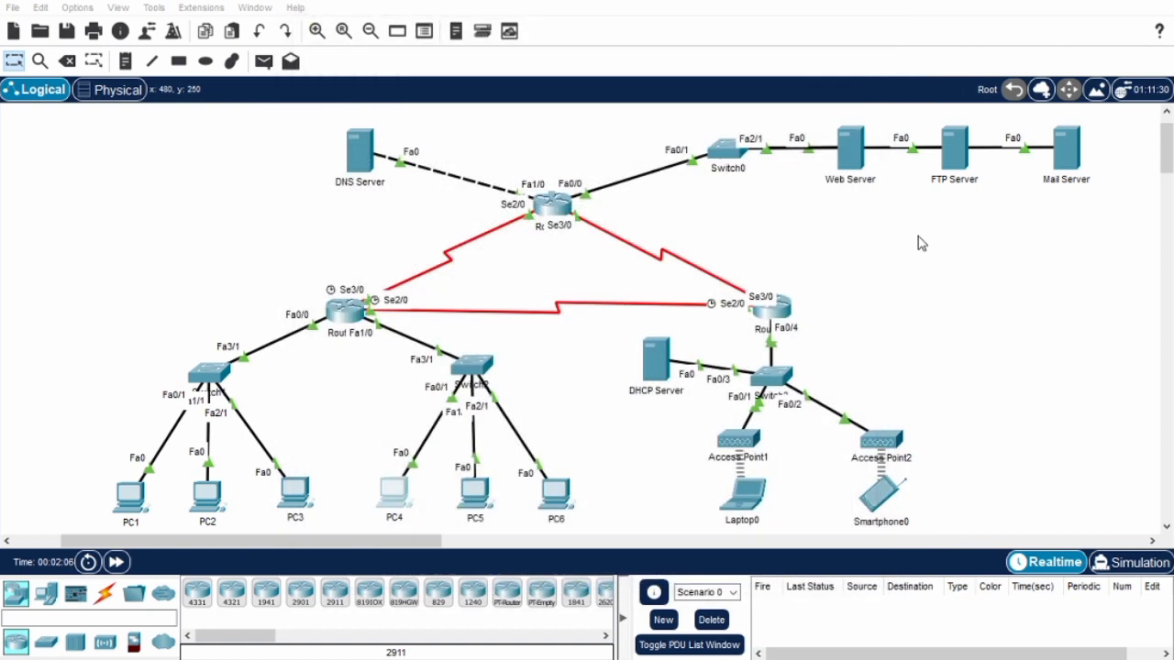
# Run a ping to 43.43.43.2 from Laptop0's command prompt, and close the Laptop0 window.
pyautogui.click(757, 503)
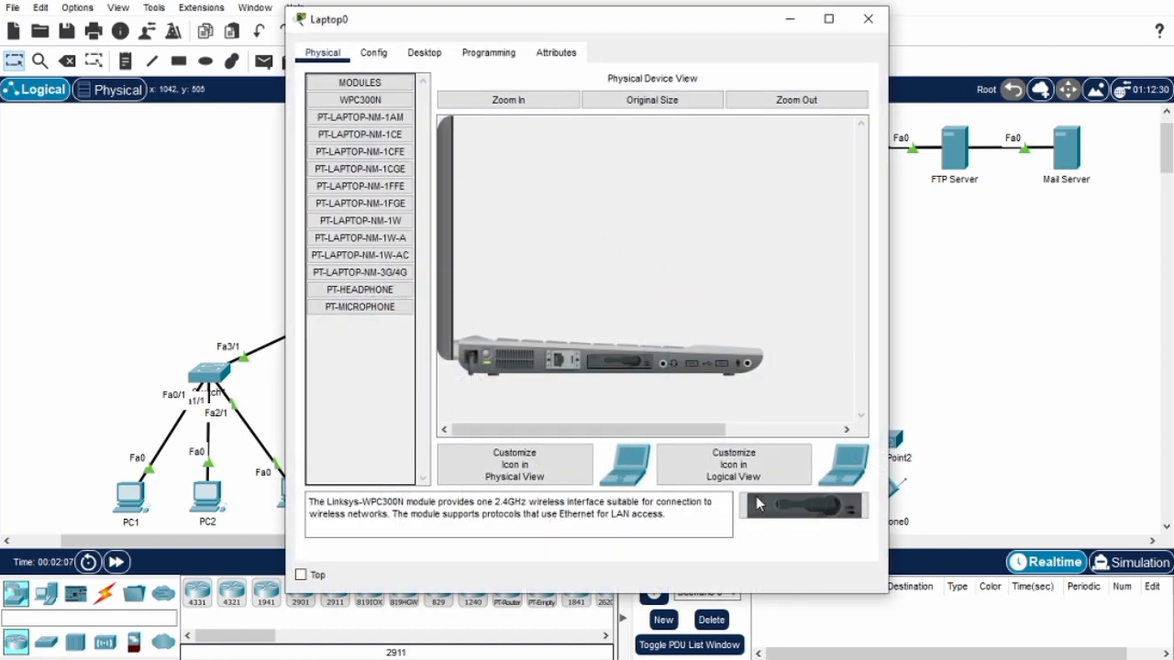
pyautogui.click(417, 54)
pyautogui.click(679, 139)
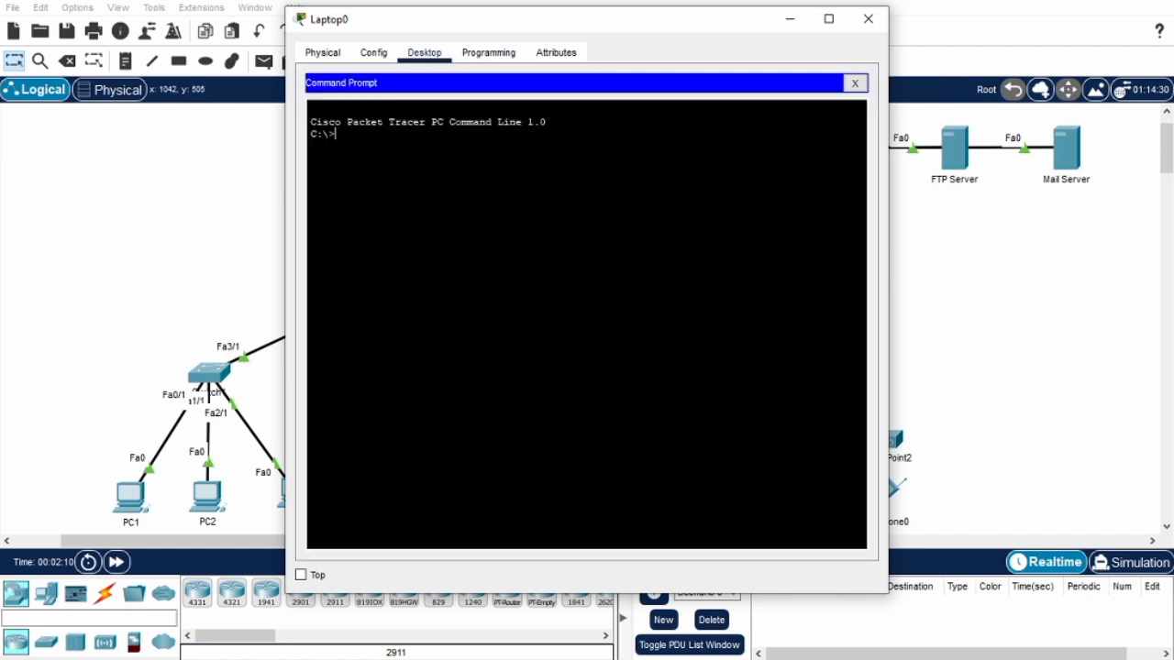
pyautogui.write('ping 43.43.43.2')
pyautogui.press('Return')
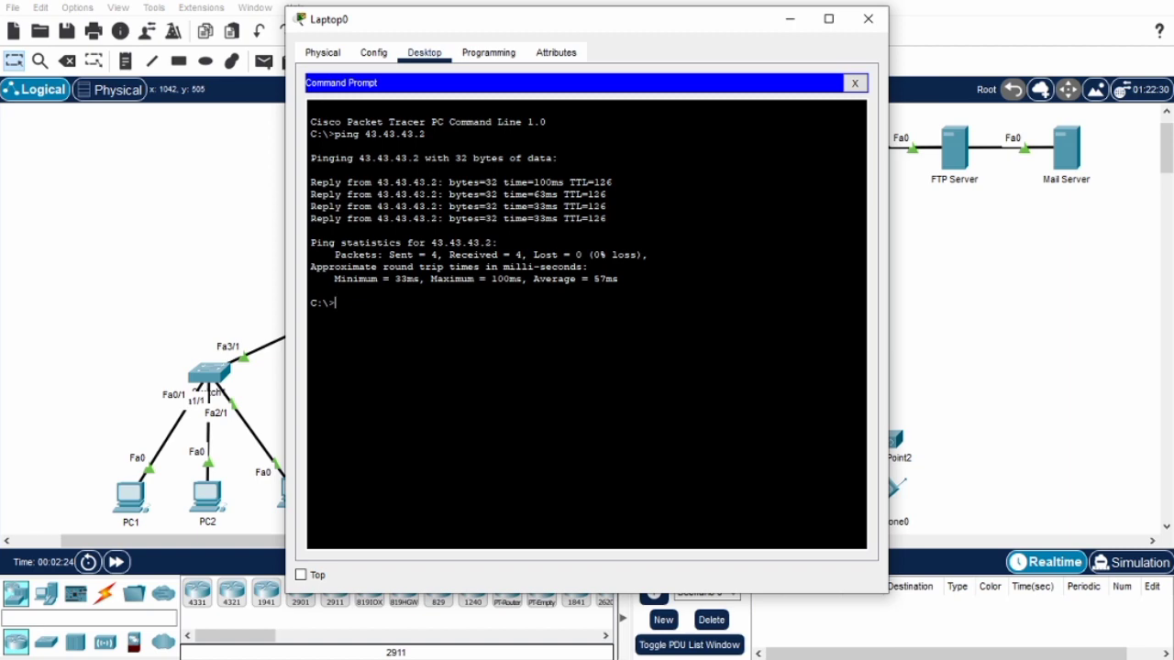
pyautogui.click(874, 21)
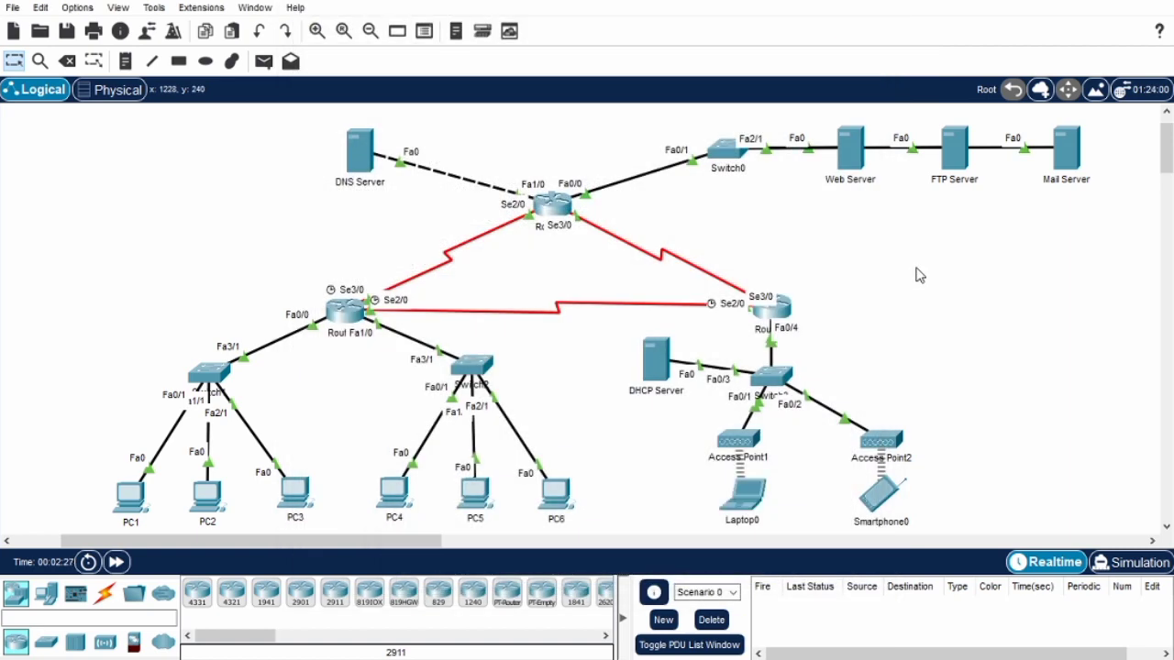
# Check Smartphone0's connectivity with a ping to 43.43.43.2 from its command prompt, and close its window.
pyautogui.click(866, 500)
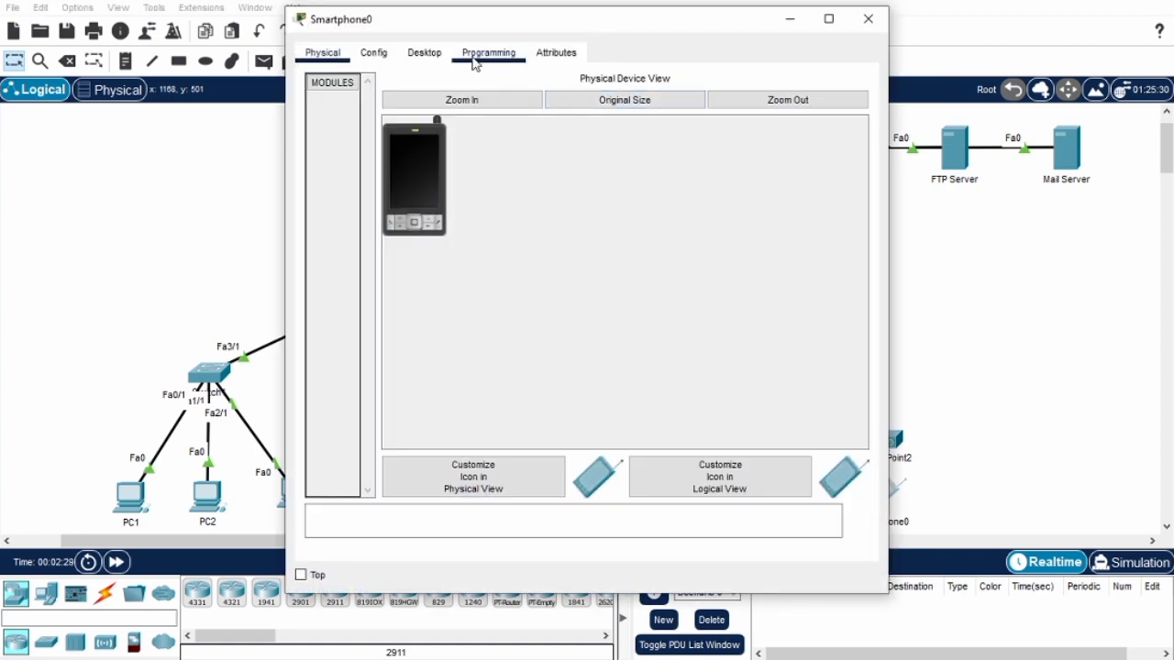
pyautogui.click(445, 57)
pyautogui.click(575, 128)
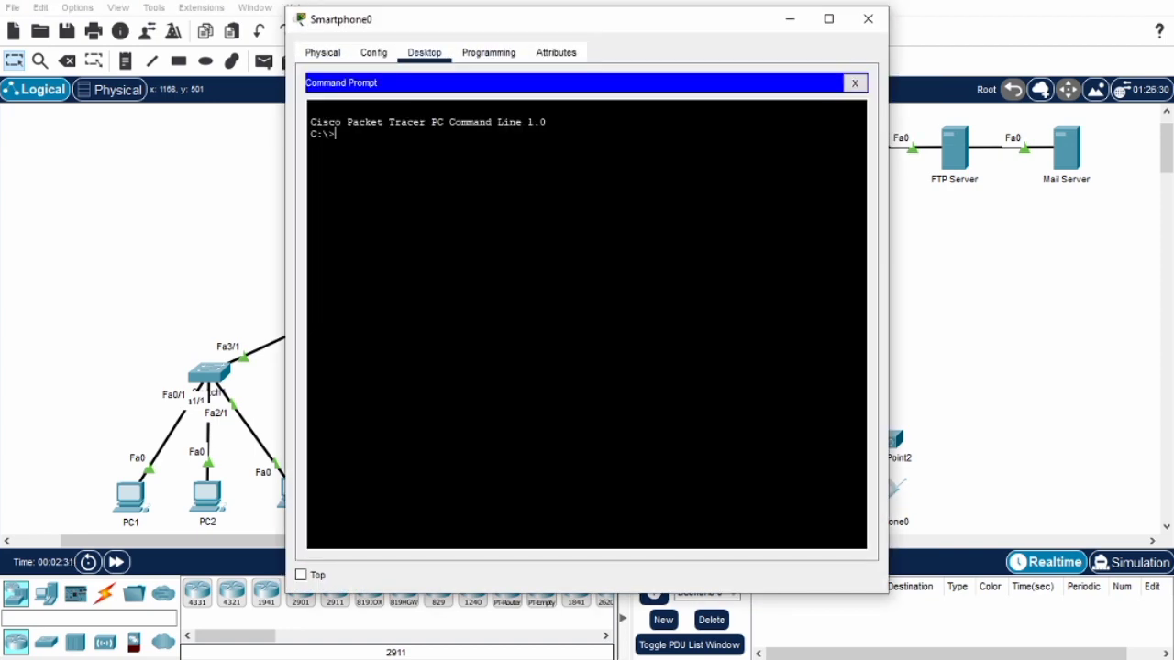
pyautogui.write('ping 43.43.43.2')
pyautogui.press('Return')
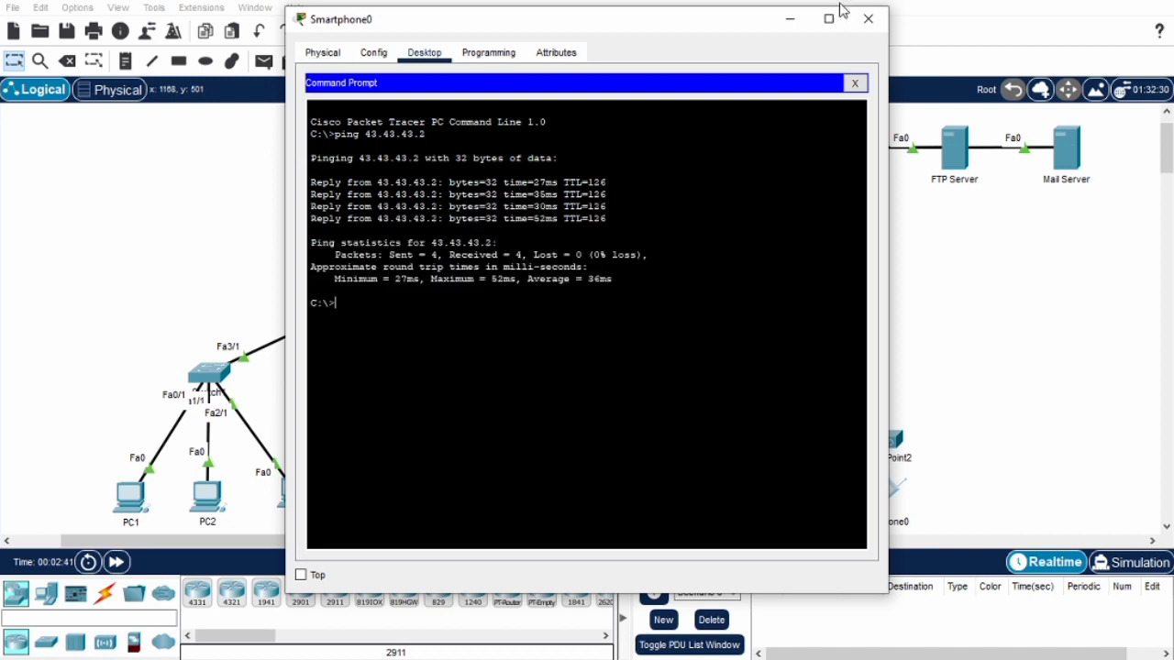
pyautogui.click(865, 19)
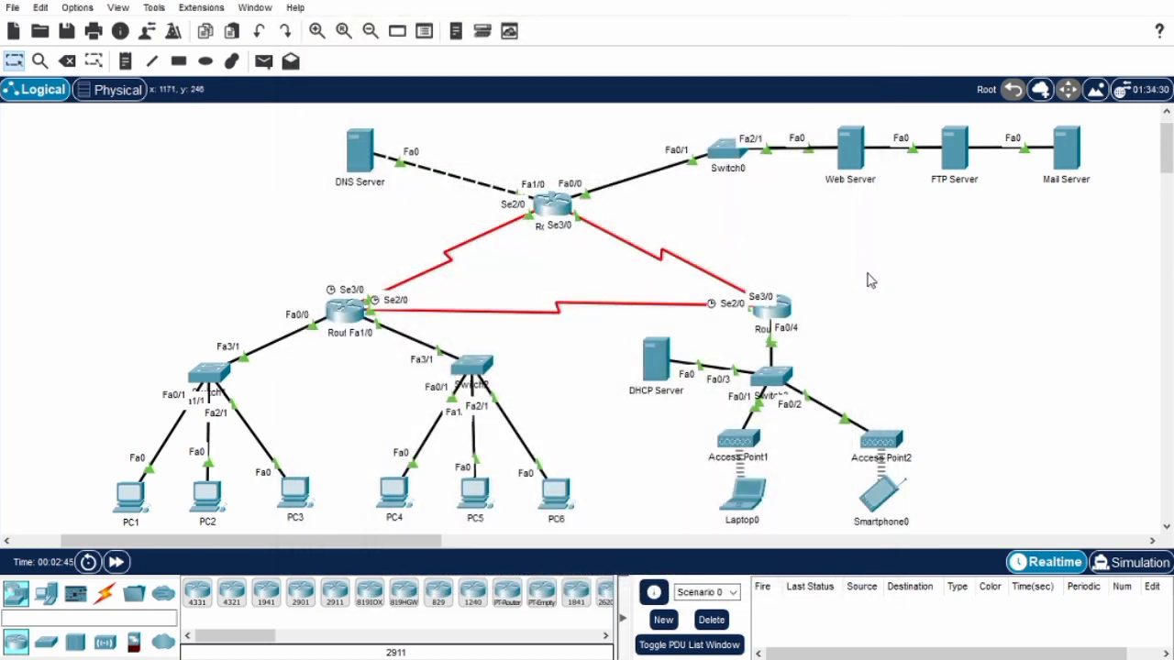
# In the FTP Server's FTP service, enter coba as a new user's username and fill in the account password.
pyautogui.click(953, 169)
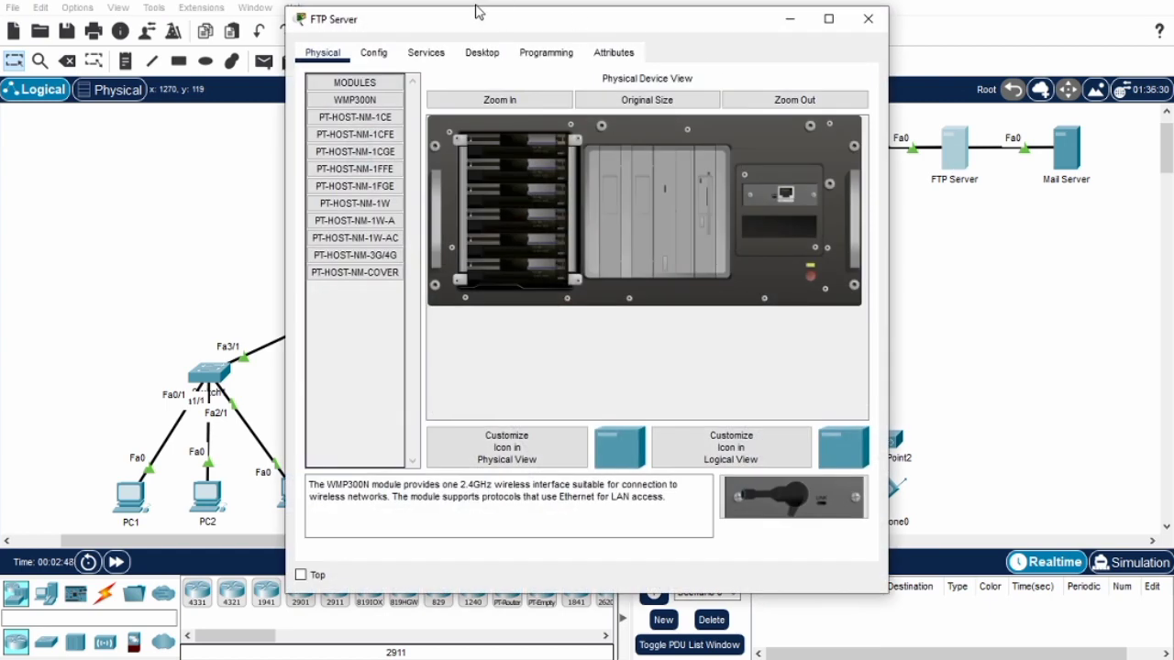
pyautogui.click(427, 55)
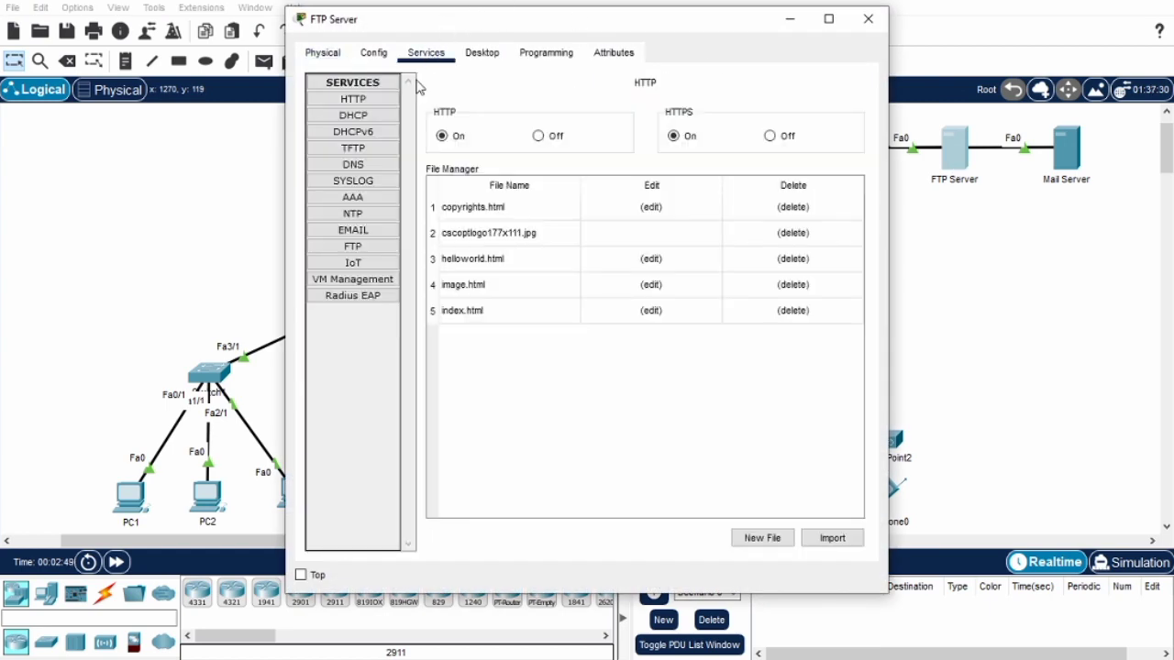
pyautogui.click(353, 247)
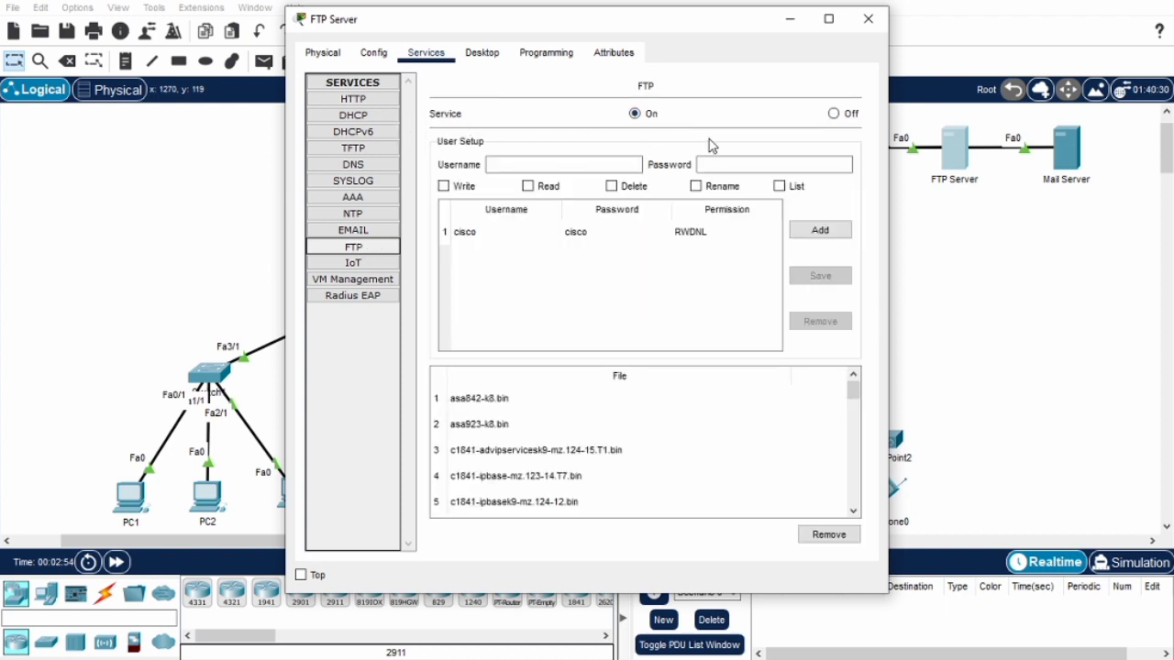
pyautogui.click(576, 160)
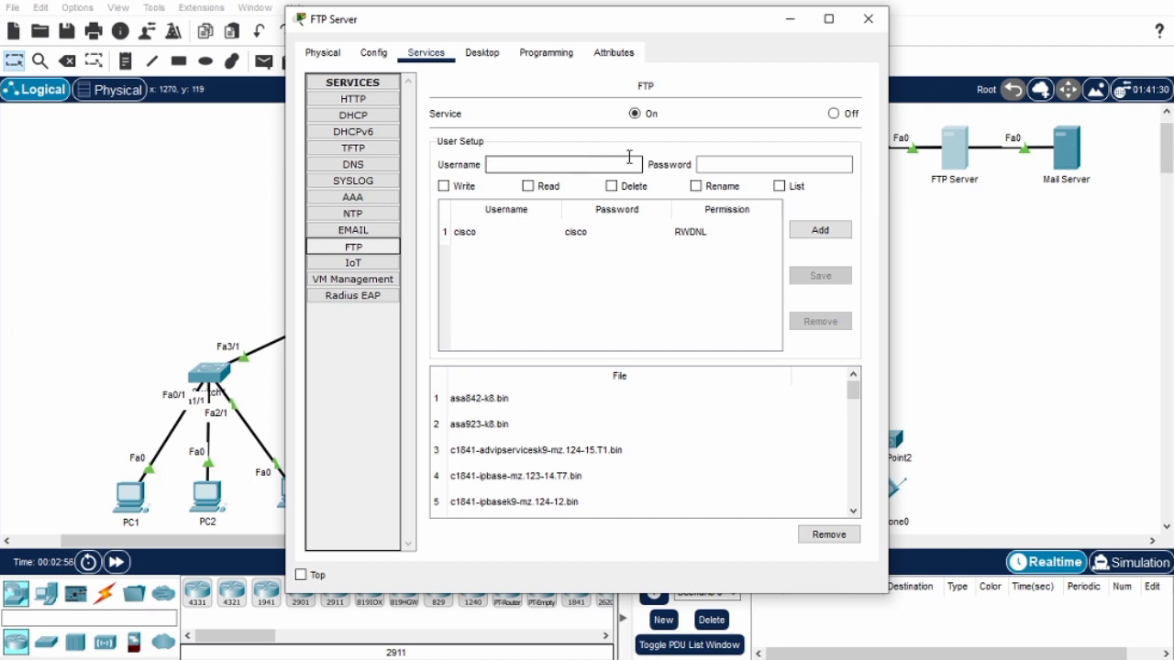
pyautogui.click(741, 161)
pyautogui.click(574, 163)
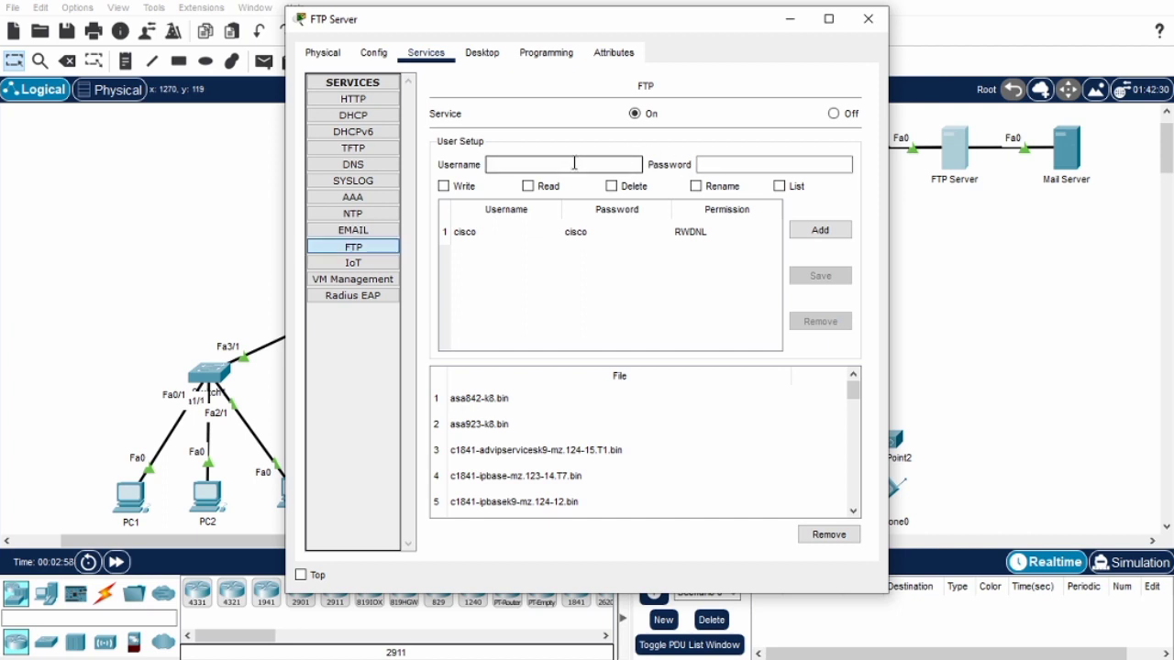
pyautogui.write('coba')
pyautogui.click(729, 170)
pyautogui.click(729, 169)
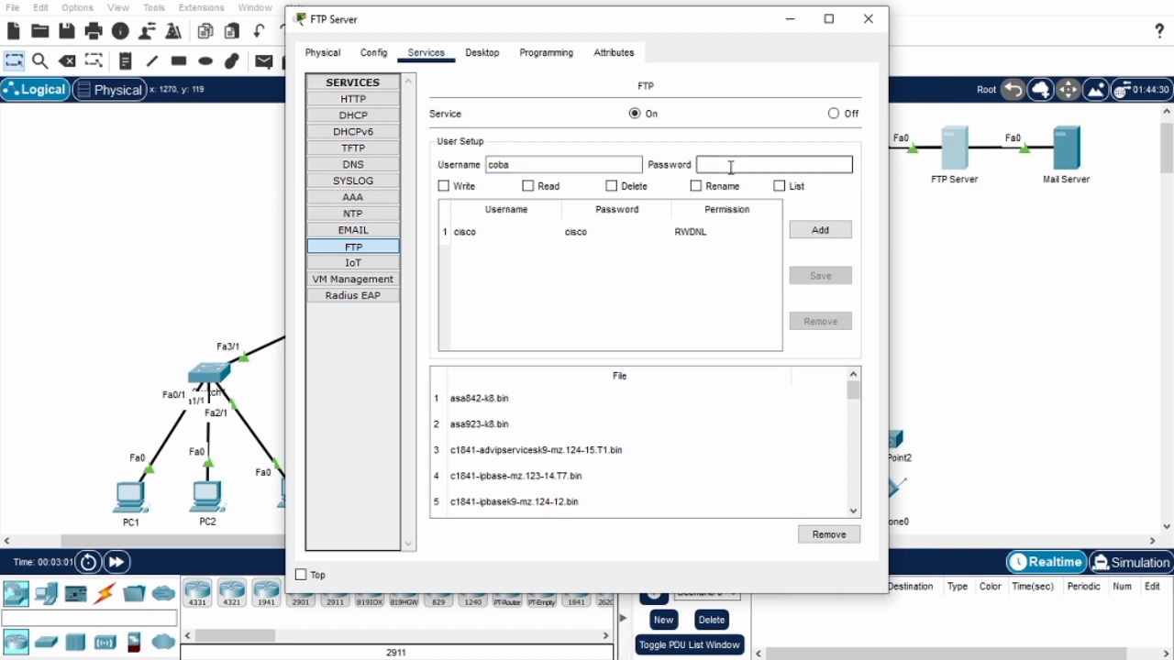
pyautogui.write('coba')
# Grant the new FTP user Write, Read, Delete, Rename and List permissions, add and save the account, and close the server window.
pyautogui.click(443, 186)
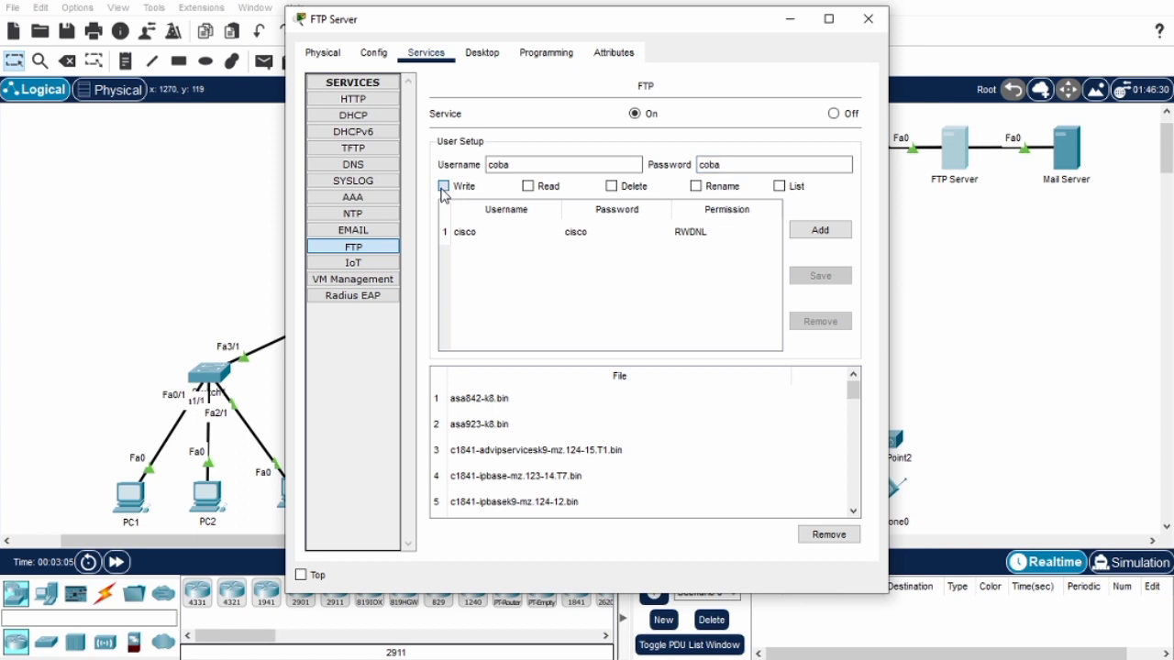
pyautogui.click(611, 187)
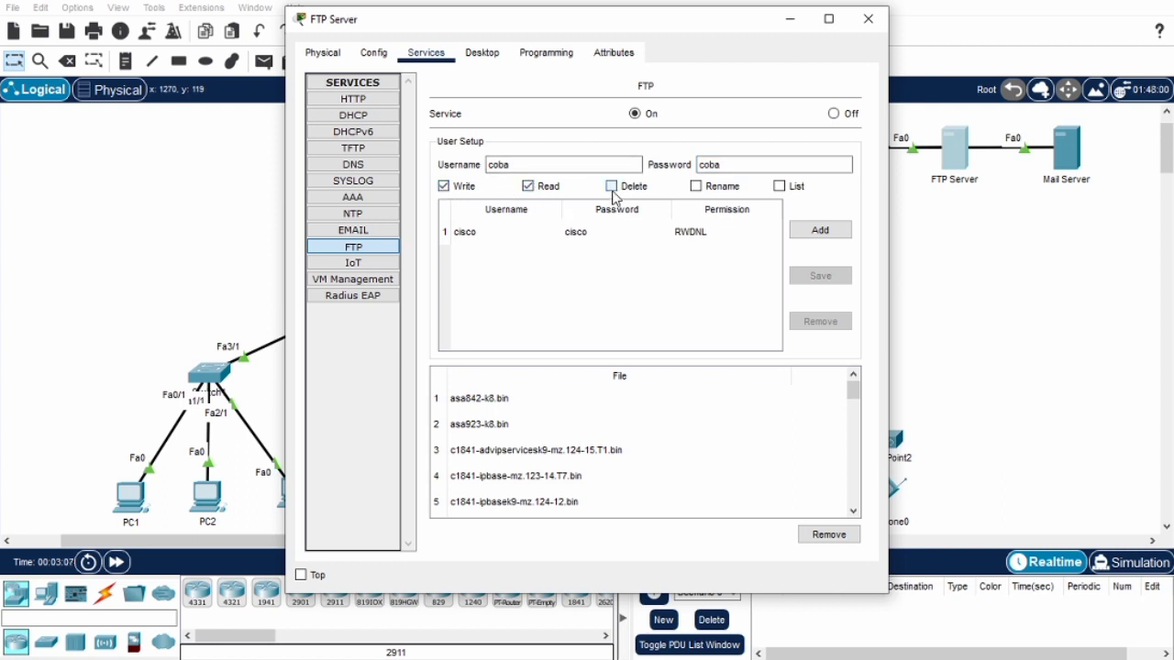
pyautogui.click(696, 187)
pyautogui.click(780, 187)
pyautogui.click(819, 232)
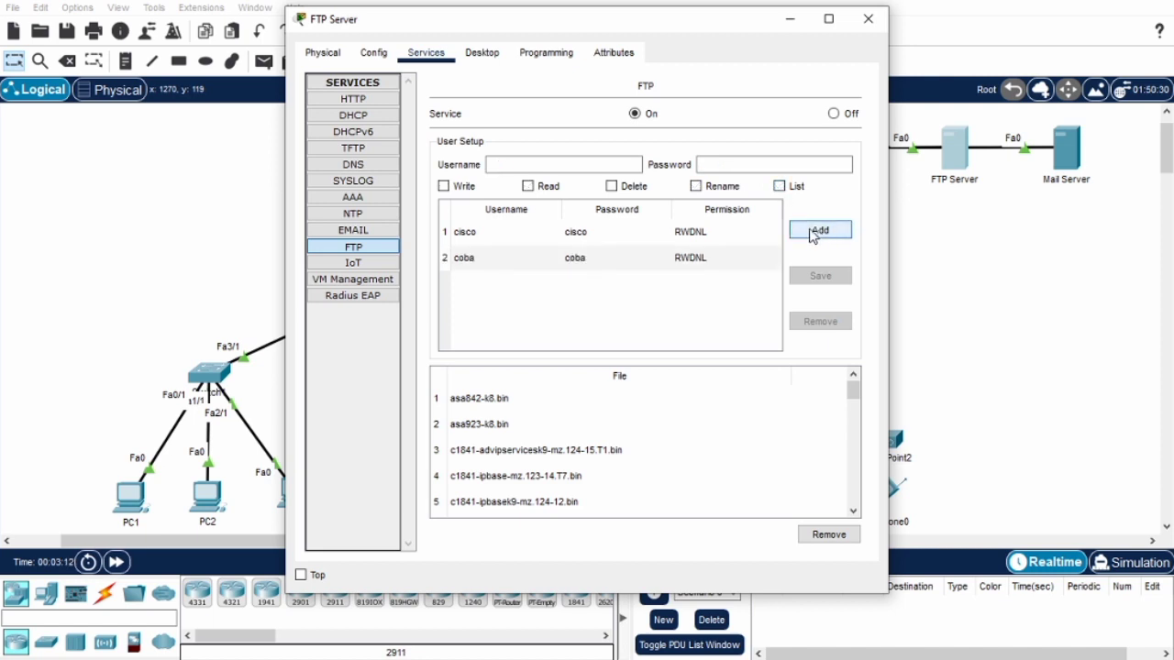
pyautogui.click(713, 264)
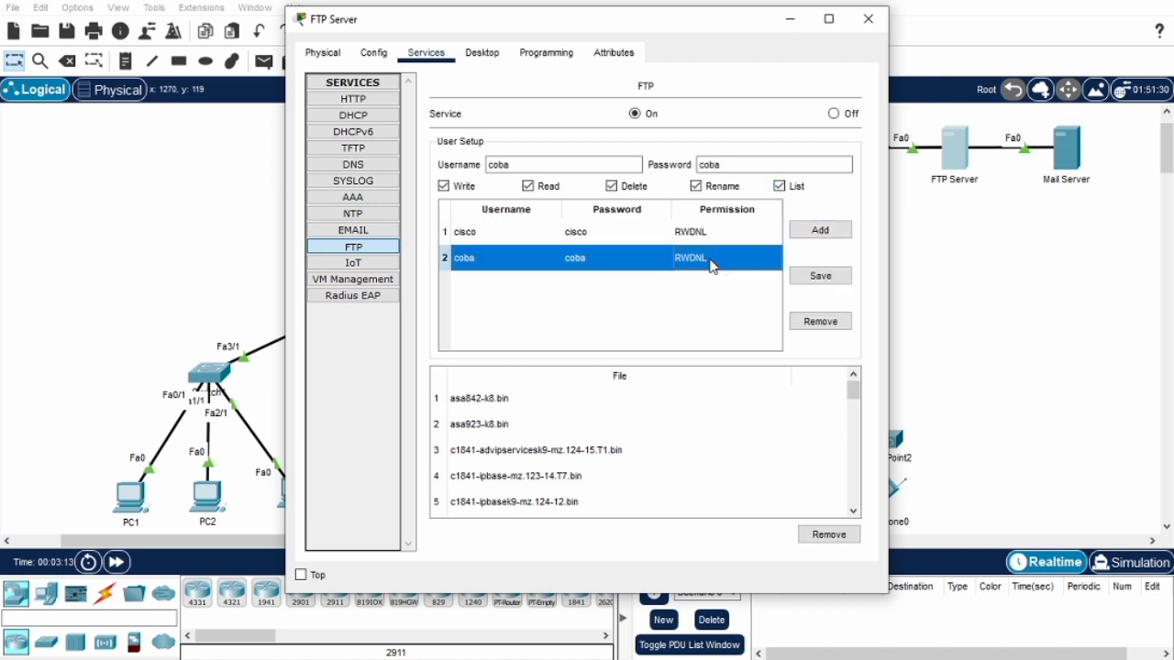
pyautogui.click(816, 283)
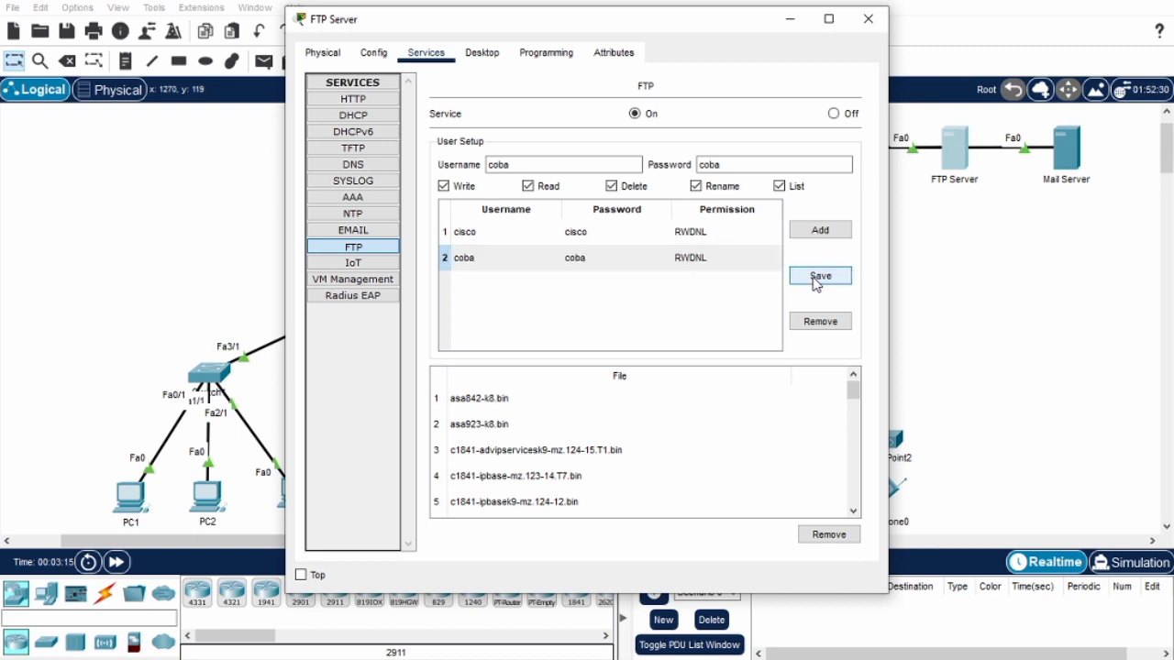
pyautogui.click(868, 18)
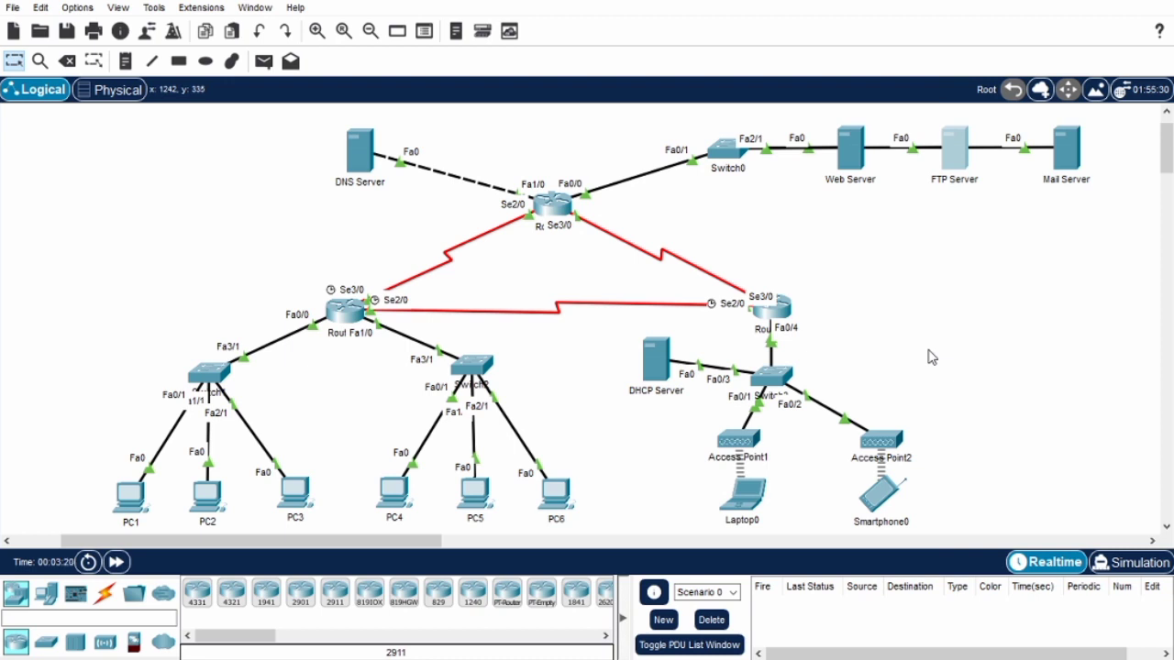
# Write "ini isi pesan dari pc 1" in a new text document in PC1's Text Editor.
pyautogui.click(133, 496)
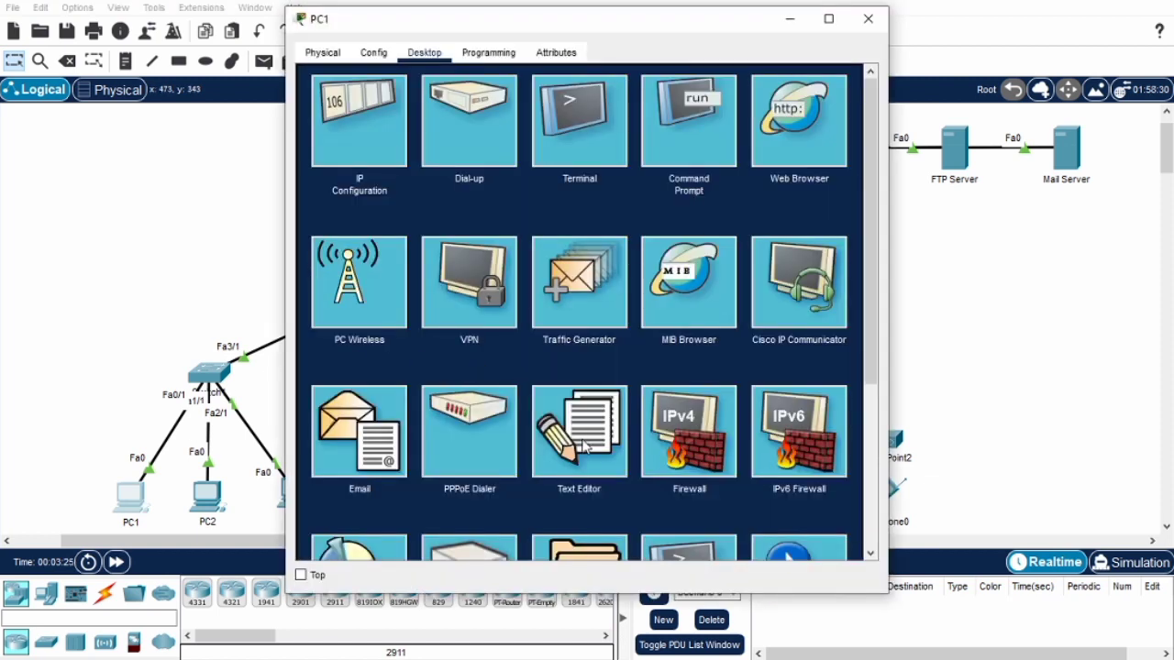
pyautogui.click(597, 470)
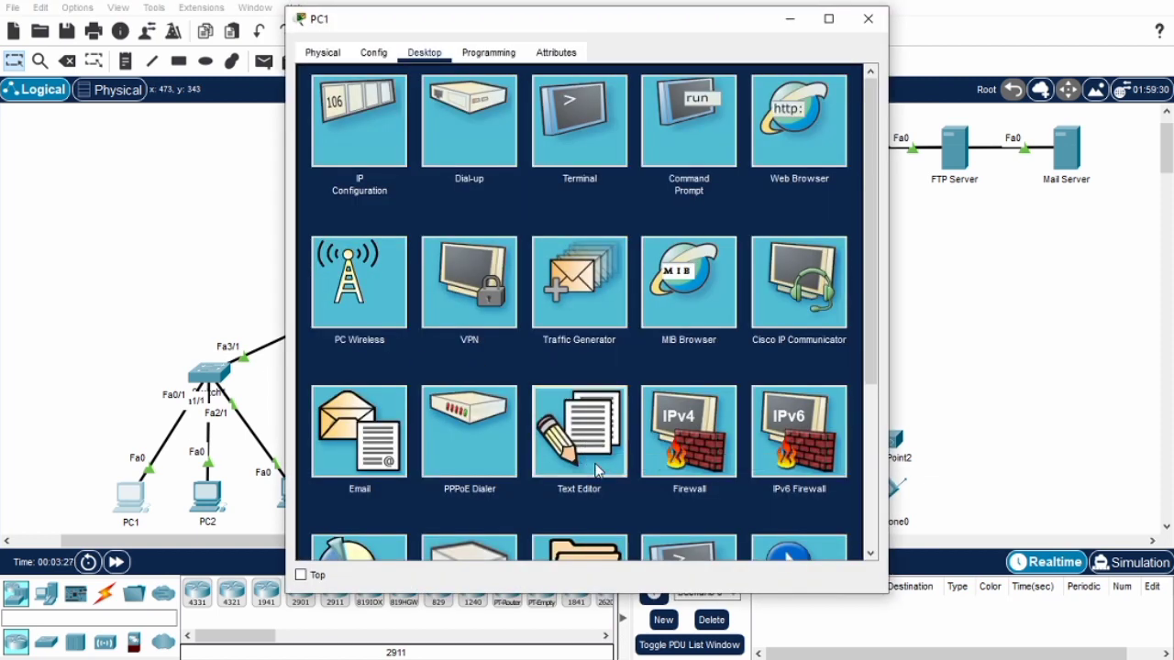
pyautogui.click(443, 162)
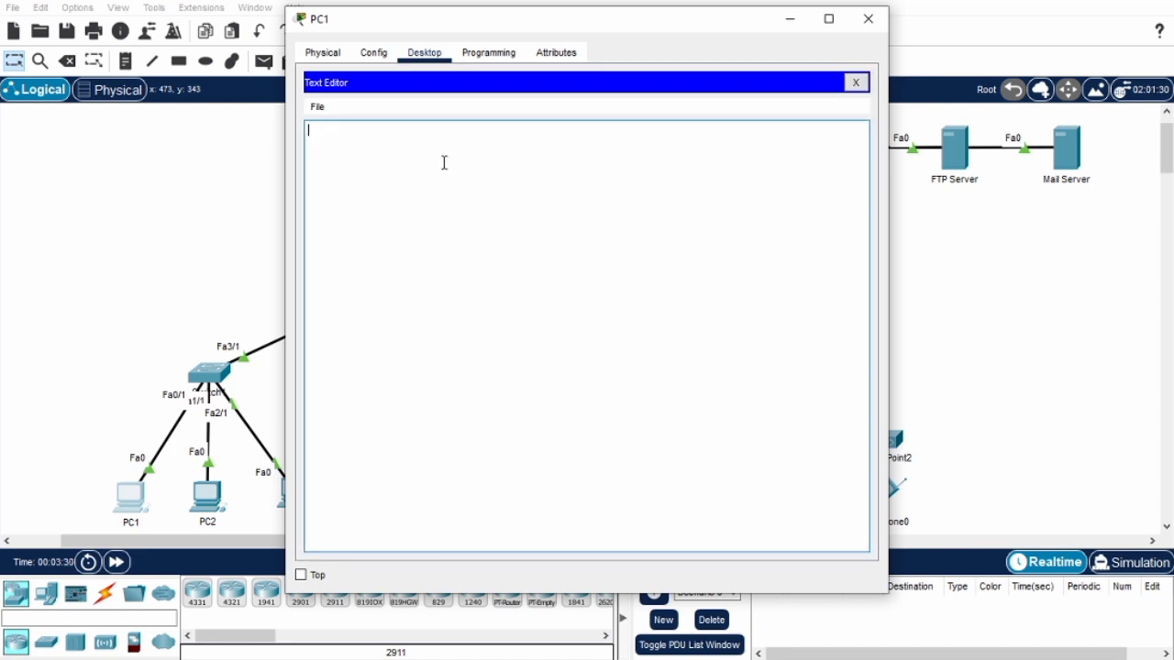
pyautogui.write('ini')
pyautogui.write('isi pesan')
pyautogui.write('dari pc 1')
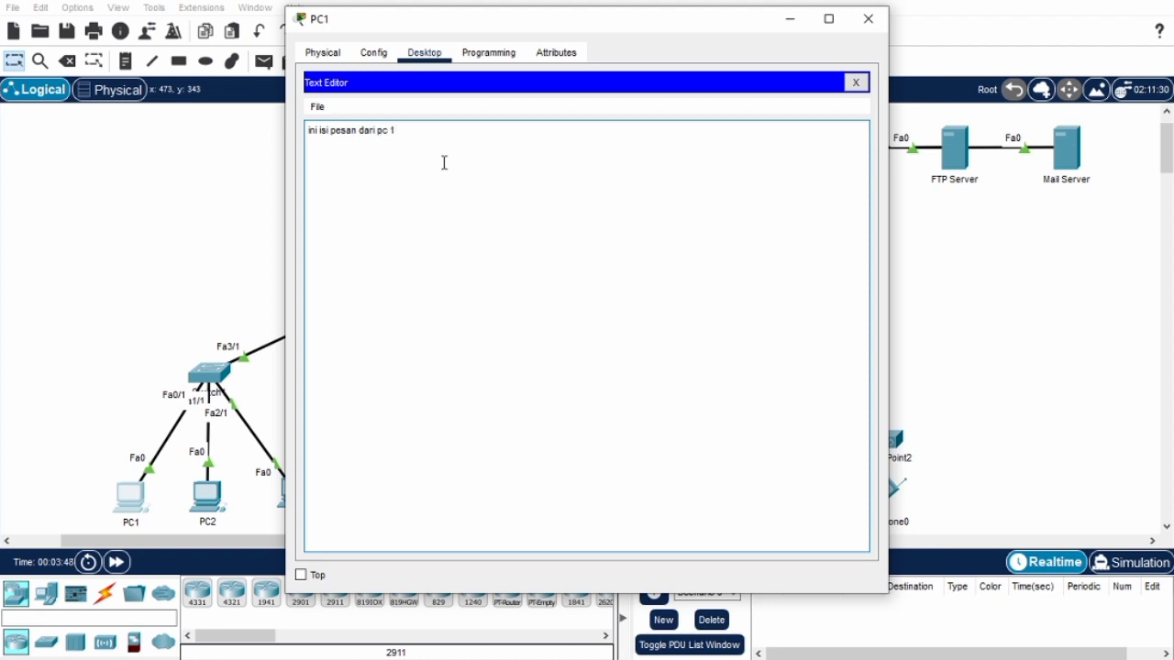
# Save the text document on PC1 under the file name pesan-pc1 and close the PC1 window.
pyautogui.click(323, 112)
pyautogui.click(359, 163)
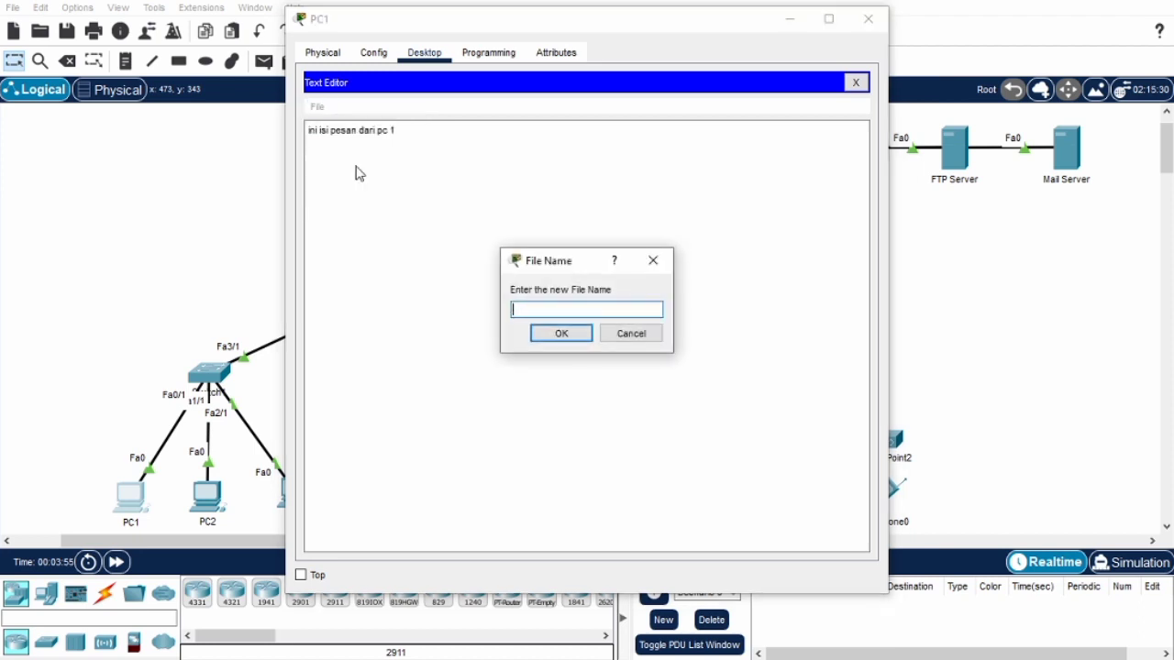
pyautogui.write('pesan-pc1')
pyautogui.click(554, 333)
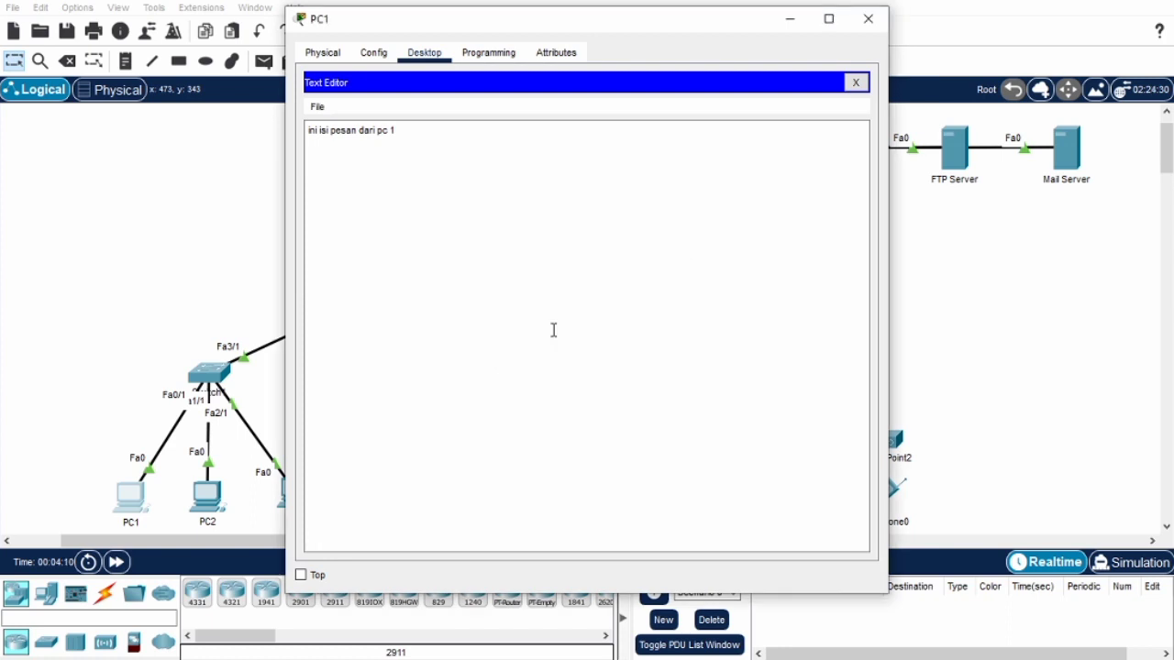
pyautogui.click(878, 21)
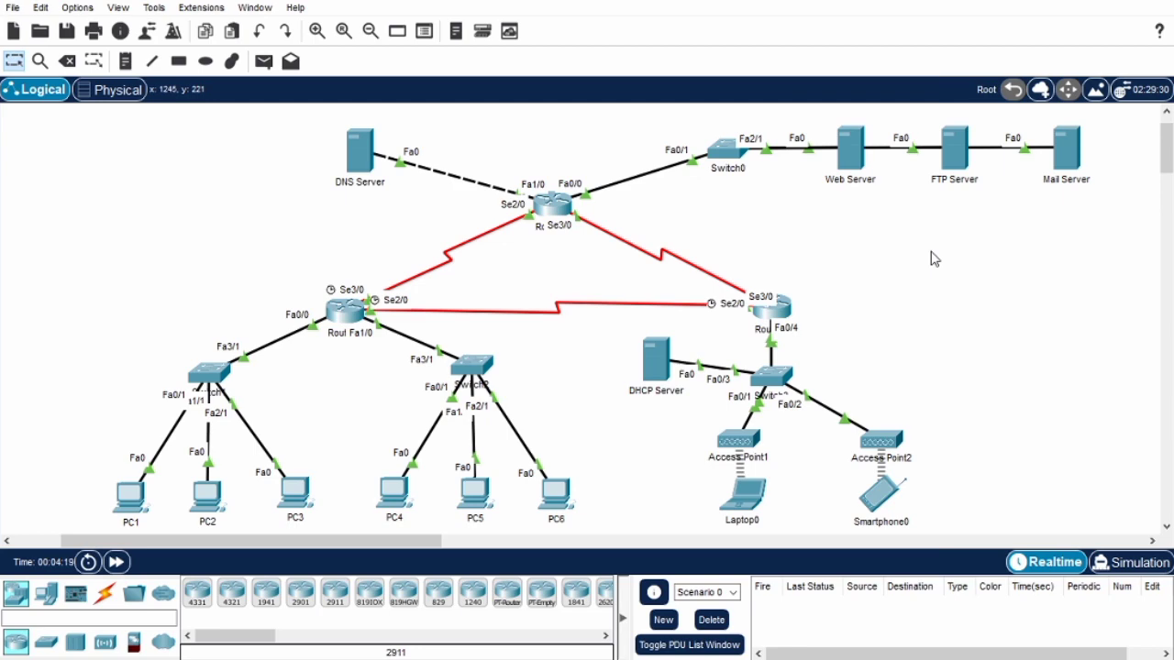
# List the files on PC1's C: drive with dir in its command prompt.
pyautogui.click(127, 496)
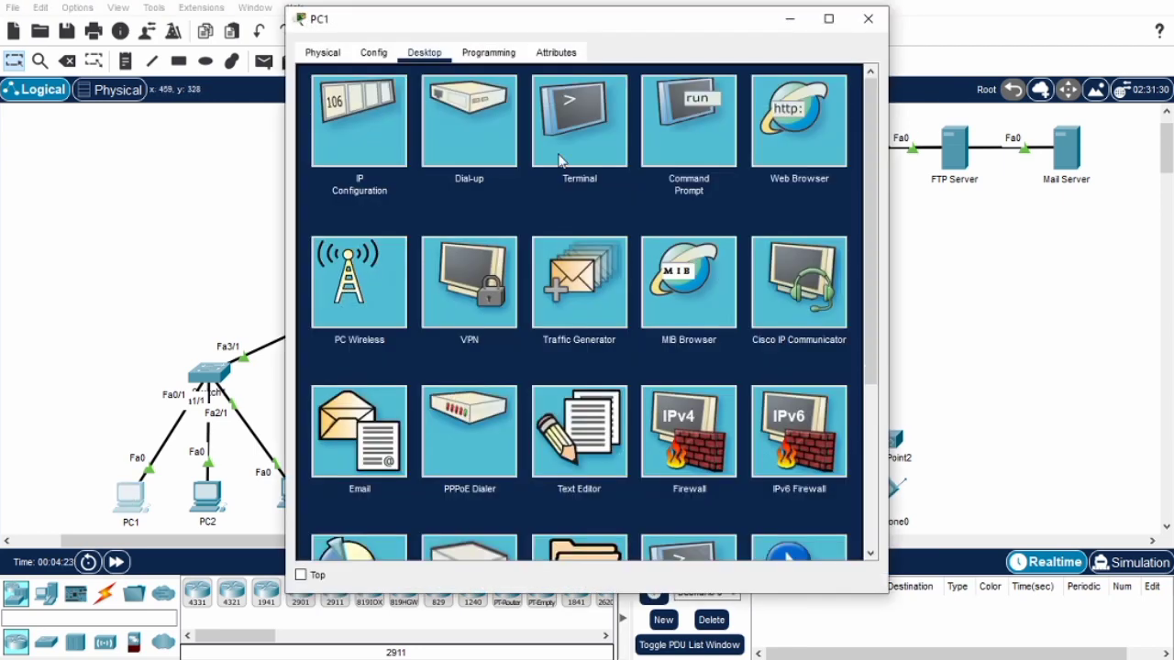
pyautogui.click(698, 119)
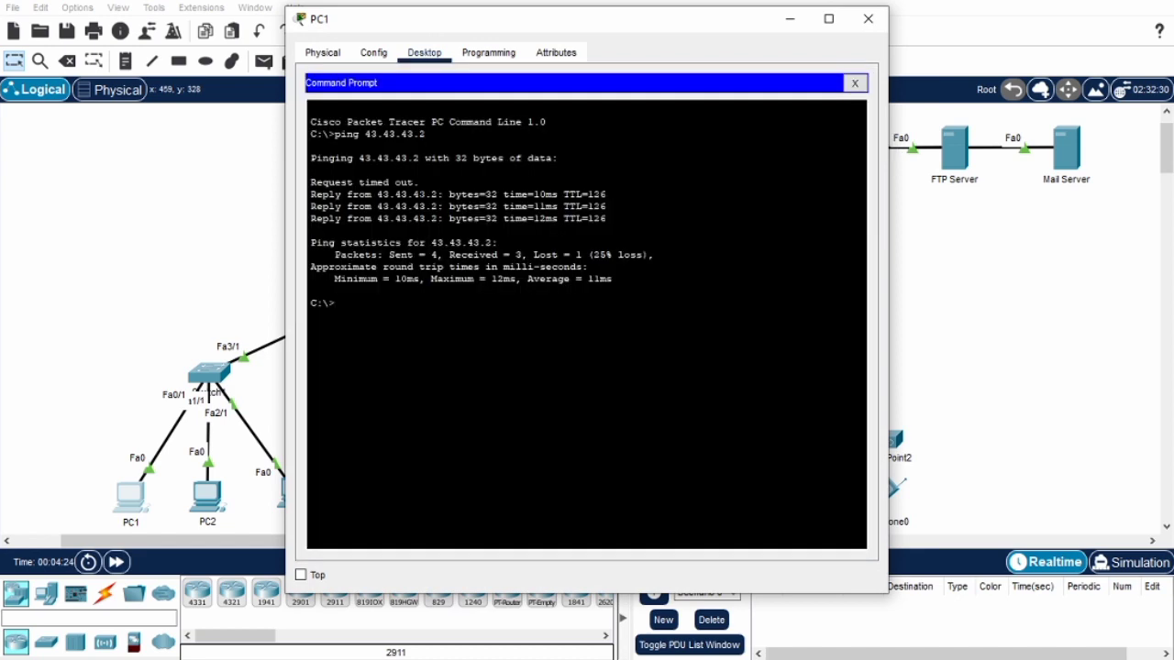
pyautogui.write('dir')
pyautogui.press('Return')
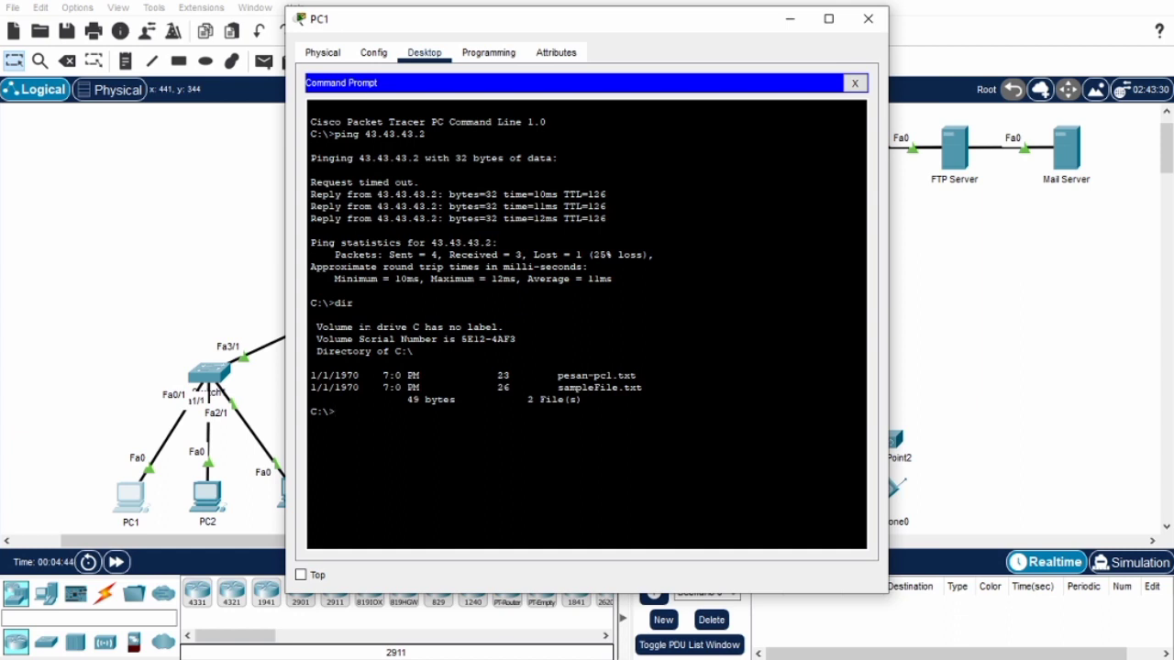
# Connect from PC1 to the FTP server at 43.43.43.2 and log in as coba with the account password.
pyautogui.write('ftp 43.43.43.2')
pyautogui.press('Return')
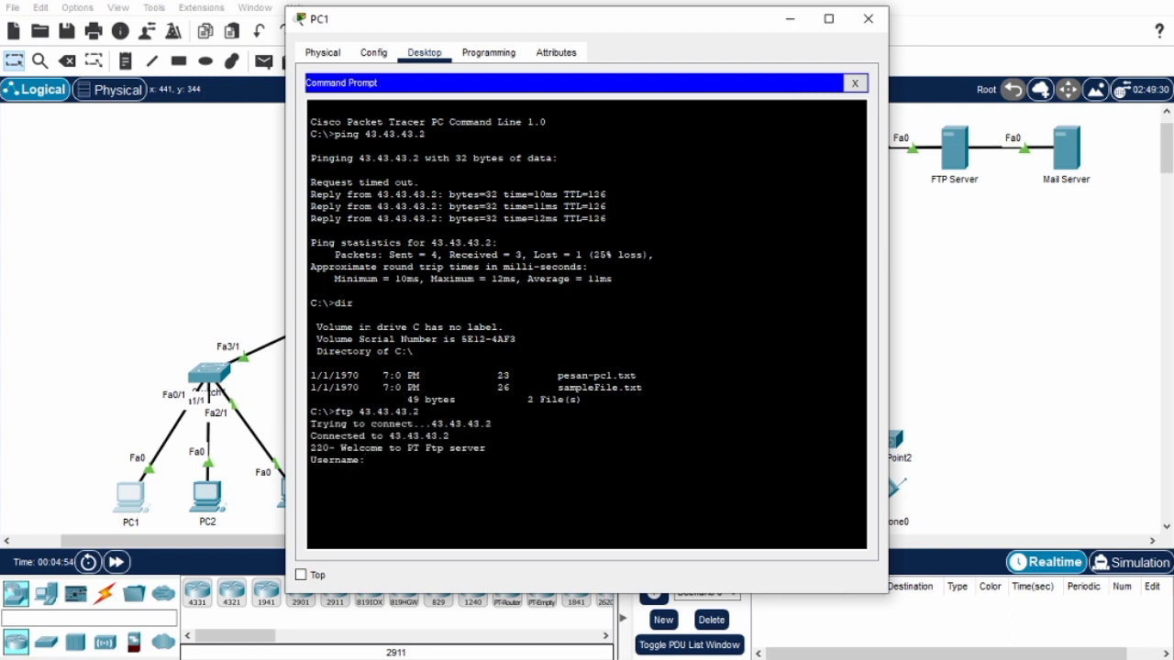
pyautogui.write('coba')
pyautogui.press('Return')
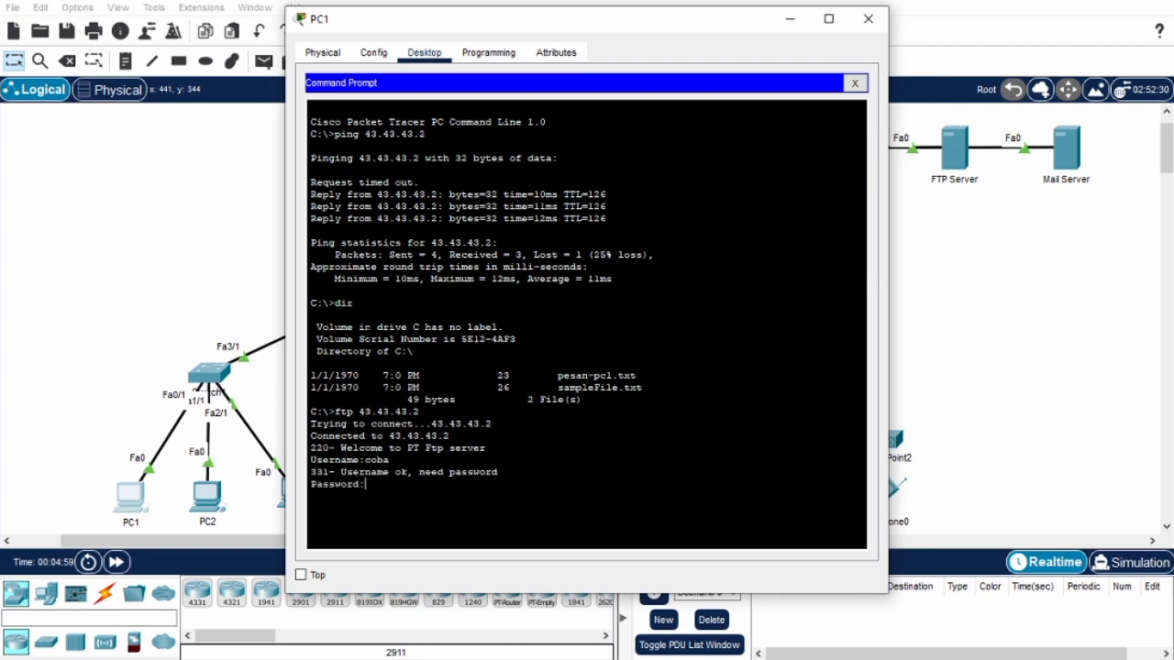
pyautogui.press('Return')
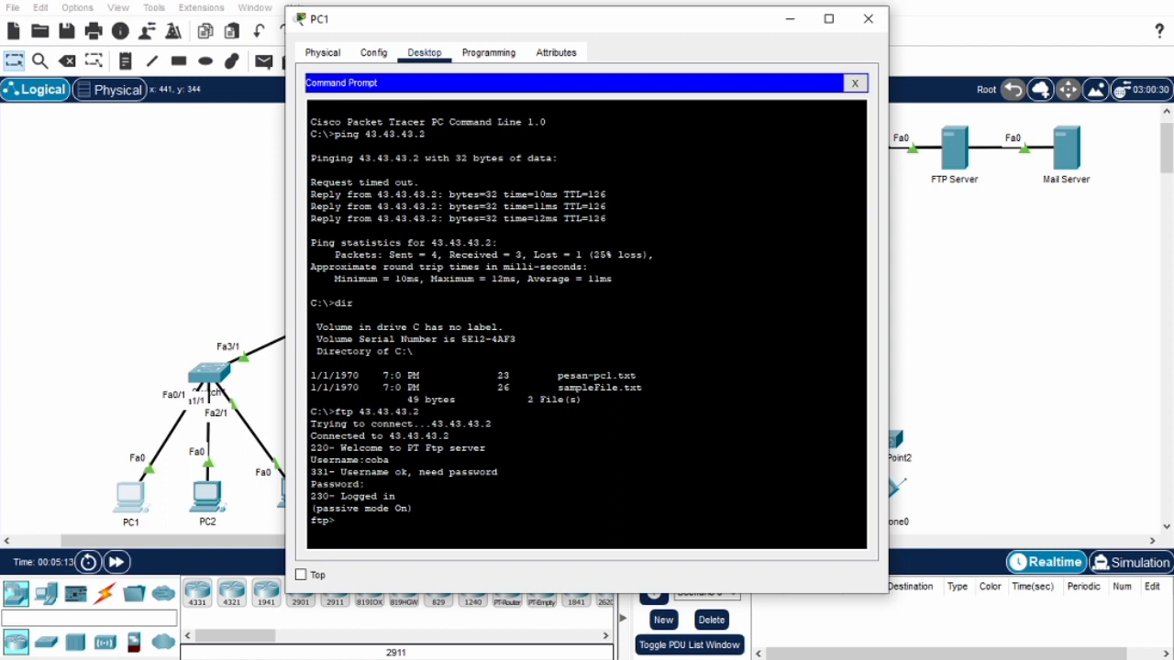
# Upload pesan-pc1.txt from PC1 to the FTP server with the put command.
pyautogui.write('put pesan-pc1.txt')
pyautogui.press('Return')
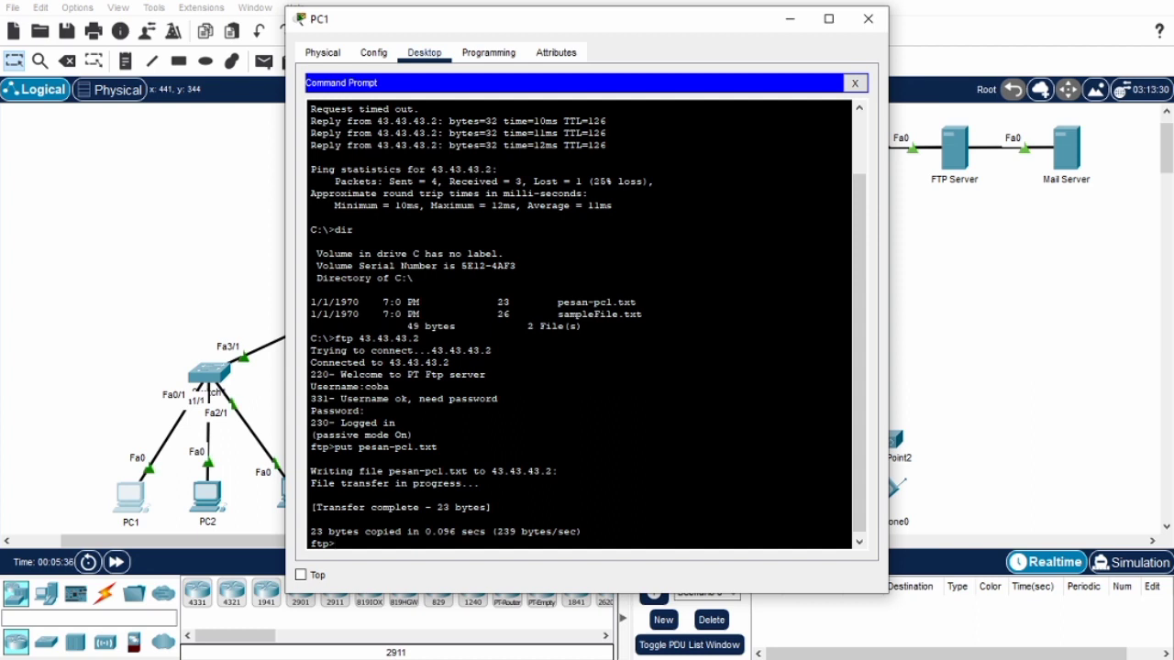
# List the FTP server's directory with dir, check the pesan-pc1.txt entry, and close the PC1 window.
pyautogui.write('dir')
pyautogui.press('Return')
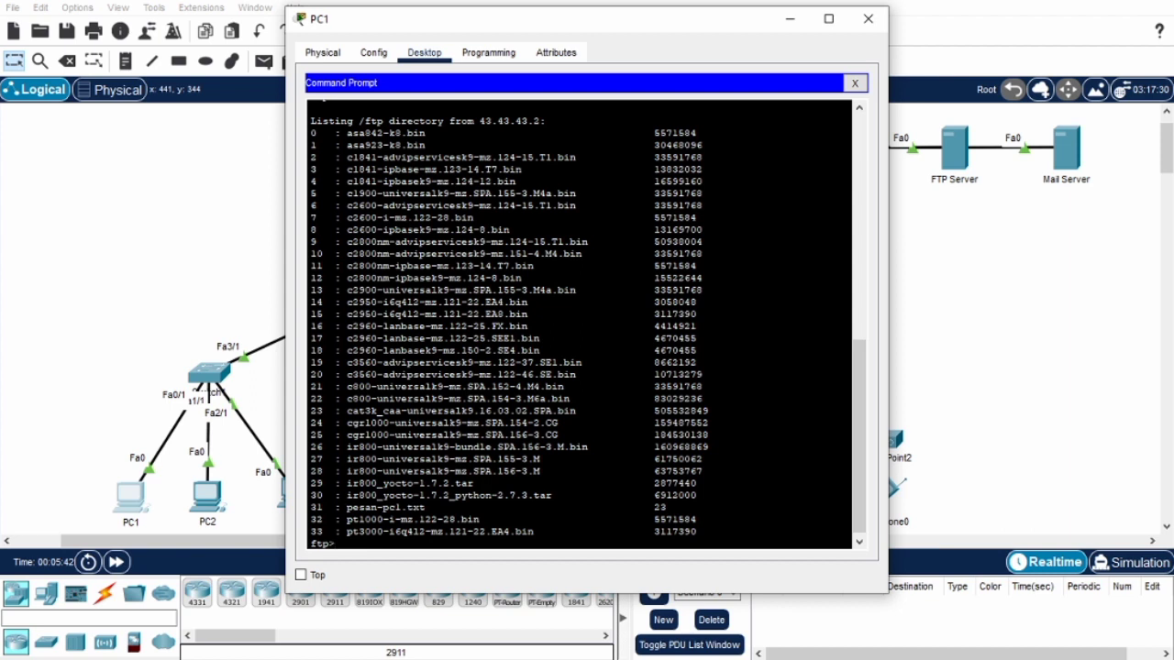
pyautogui.moveTo(346, 507); pyautogui.dragTo(449, 507)
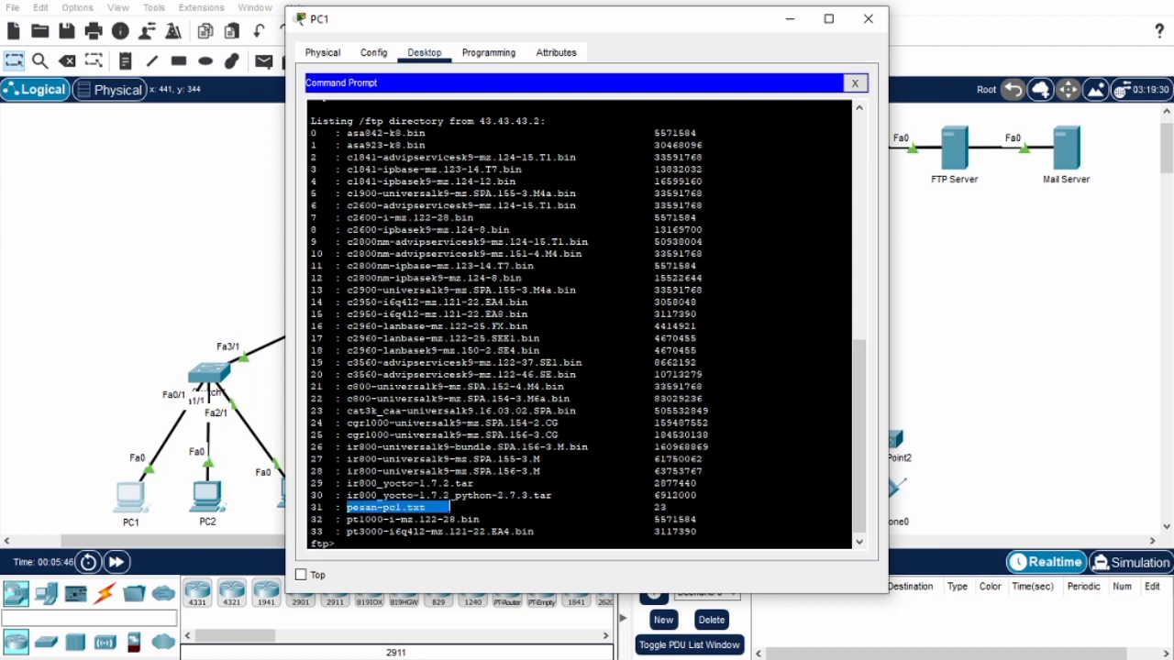
pyautogui.click(724, 470)
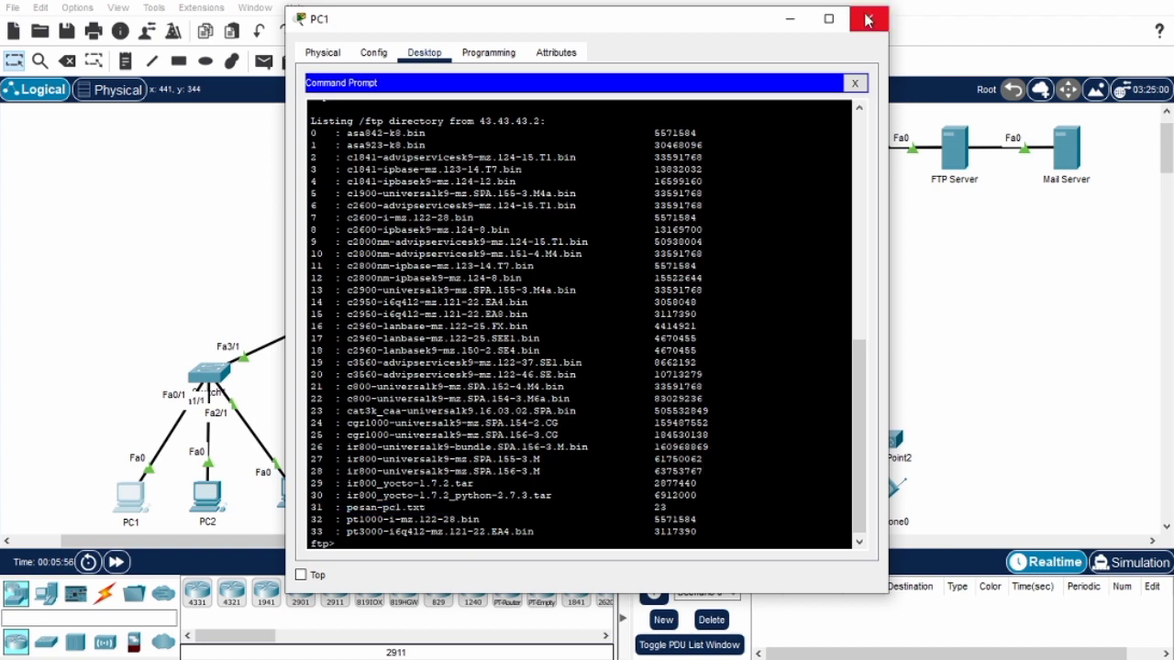
pyautogui.click(868, 19)
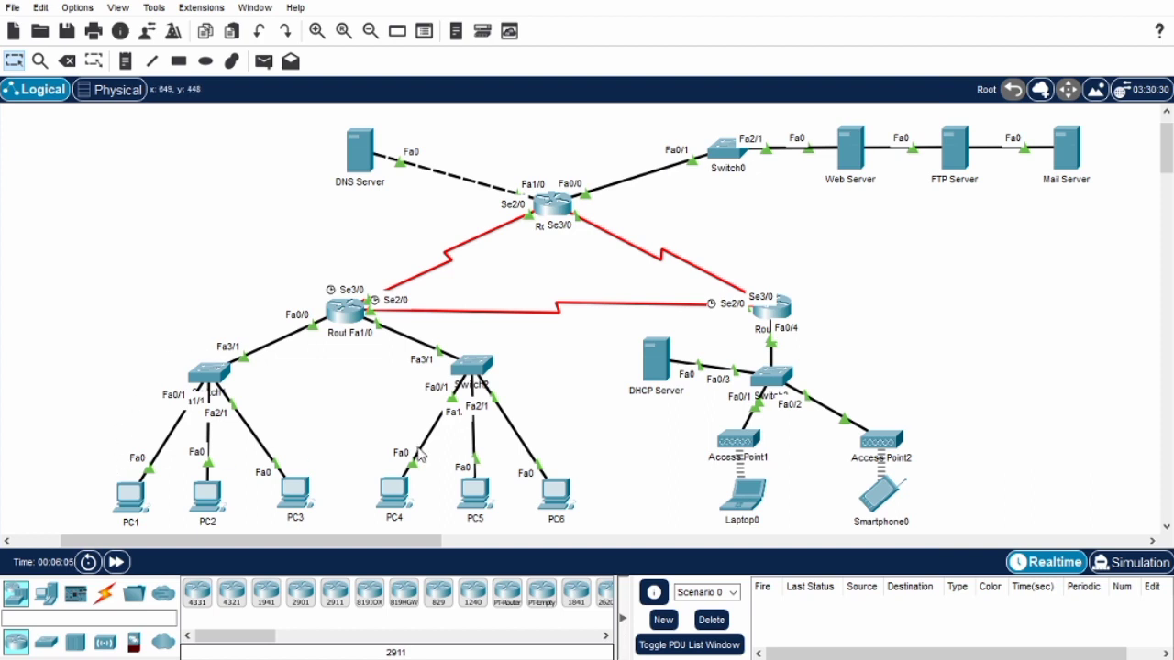
# From Laptop0's command prompt, connect to FTP server 43.43.43.2 and log in as coba with the account password.
pyautogui.click(736, 500)
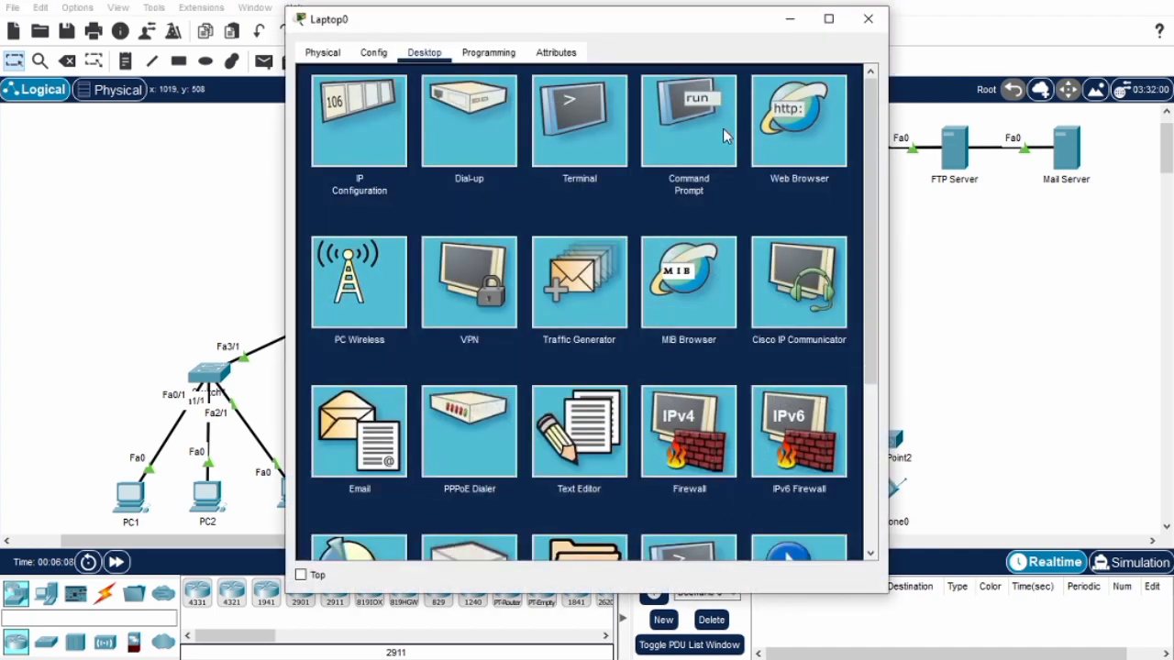
pyautogui.click(722, 128)
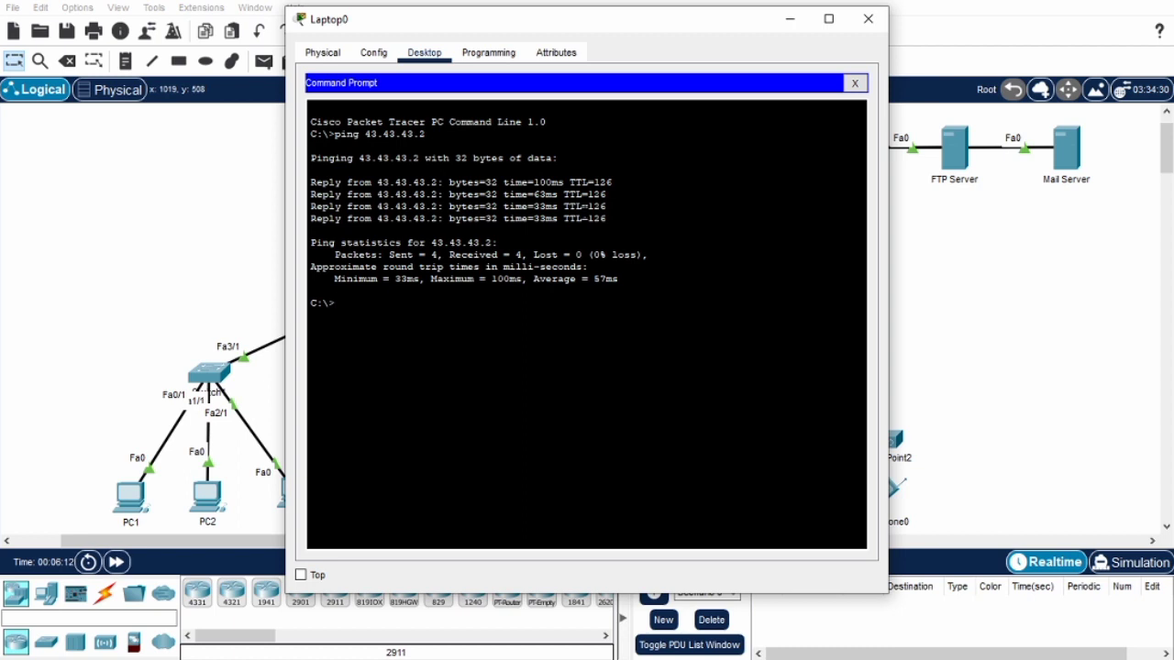
pyautogui.write('ftp 43.43.43.2')
pyautogui.press('Return')
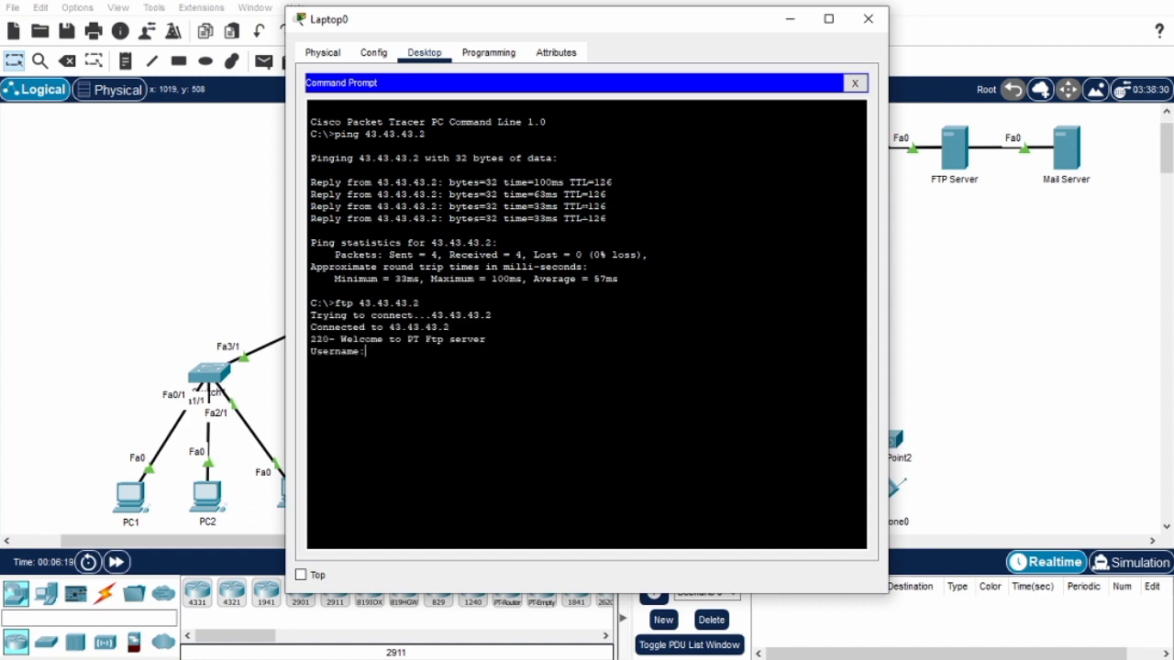
pyautogui.write('coba')
pyautogui.press('Return')
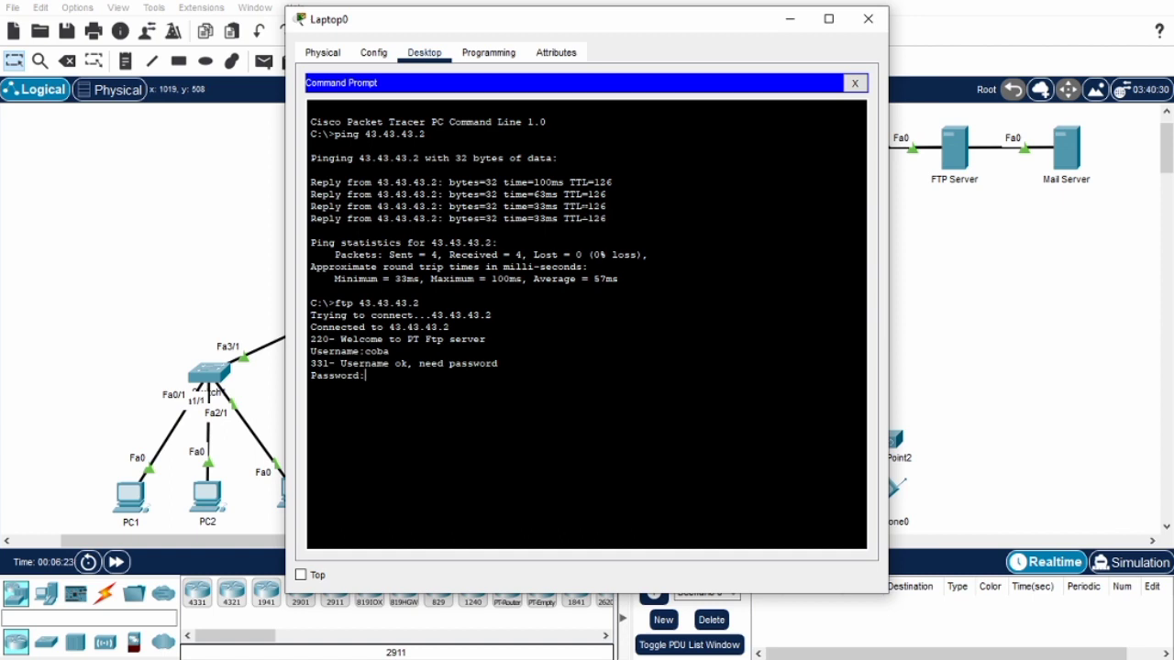
pyautogui.press('Return')
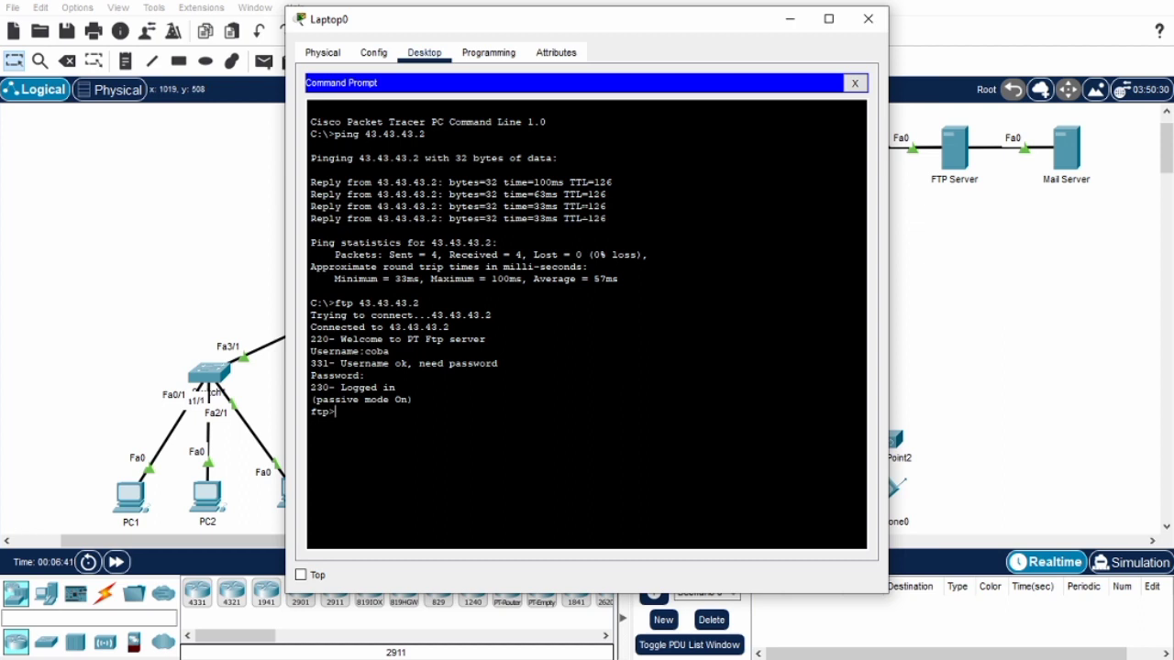
# Download pesan-pc1.txt from the FTP server to Laptop0 with the get command, and close its window.
pyautogui.write('get pesan-pc1.txt')
pyautogui.press('Return')
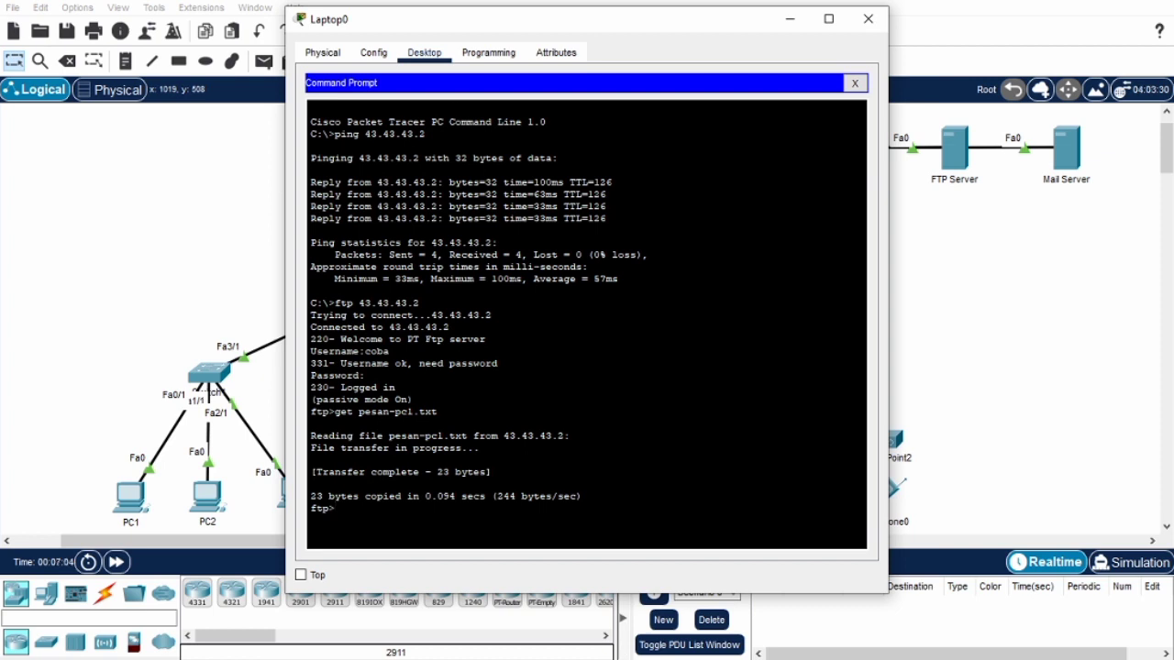
pyautogui.click(867, 19)
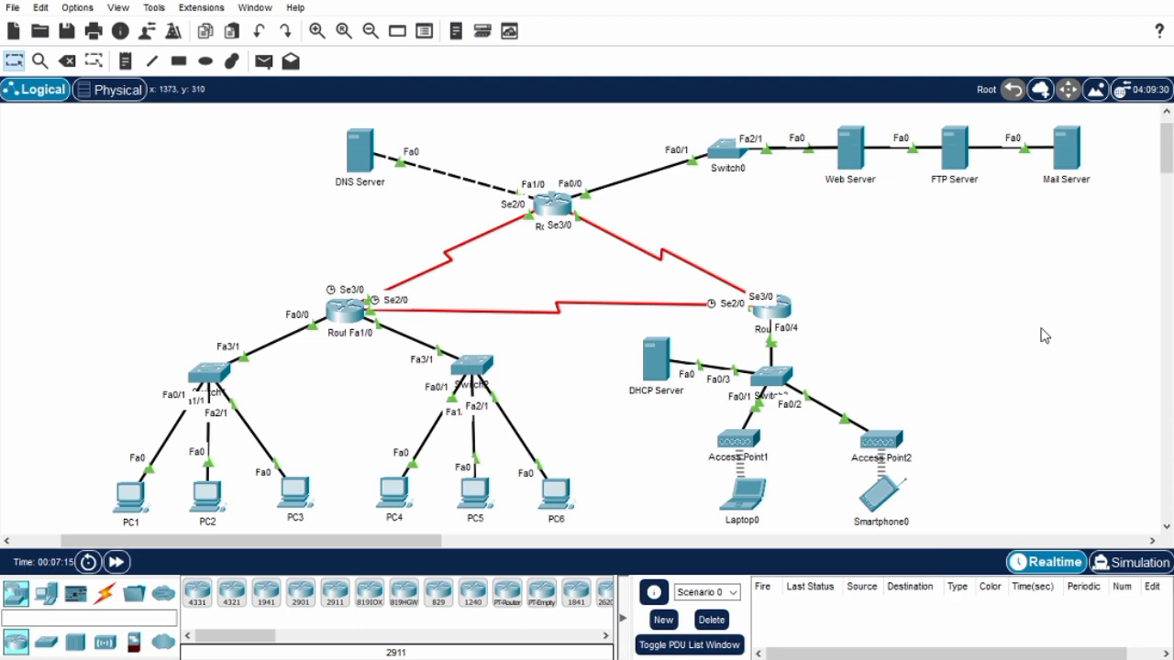
# Open pesan-pc1.txt in Laptop0's Text Editor to check its contents, and close the Laptop0 window.
pyautogui.click(746, 495)
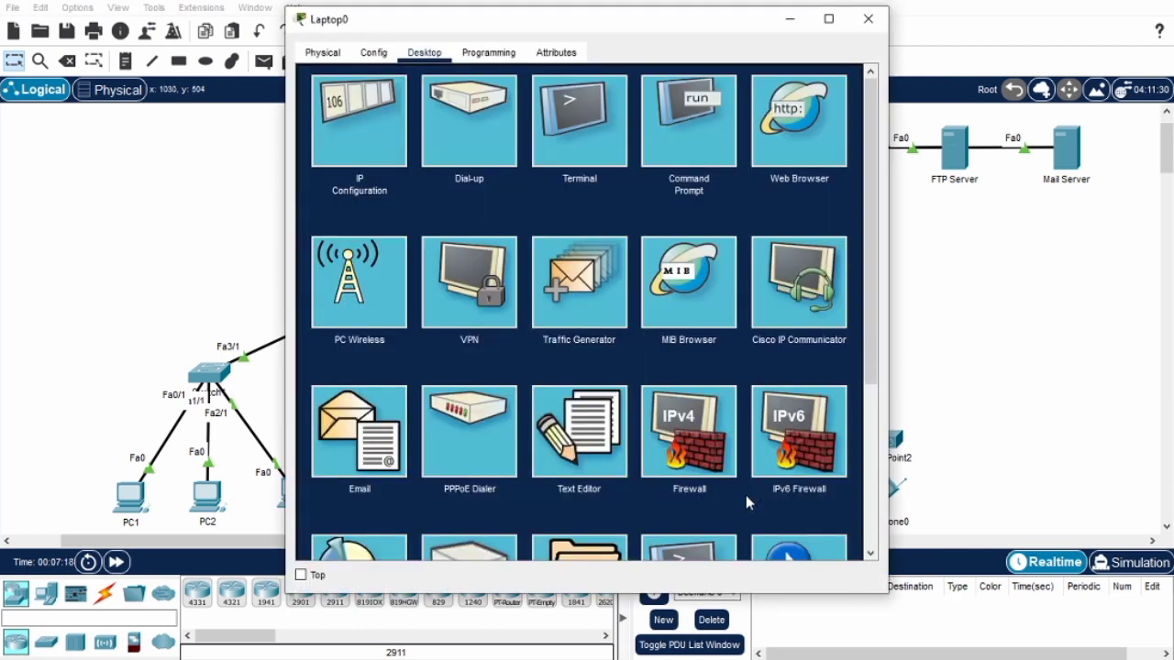
pyautogui.click(594, 443)
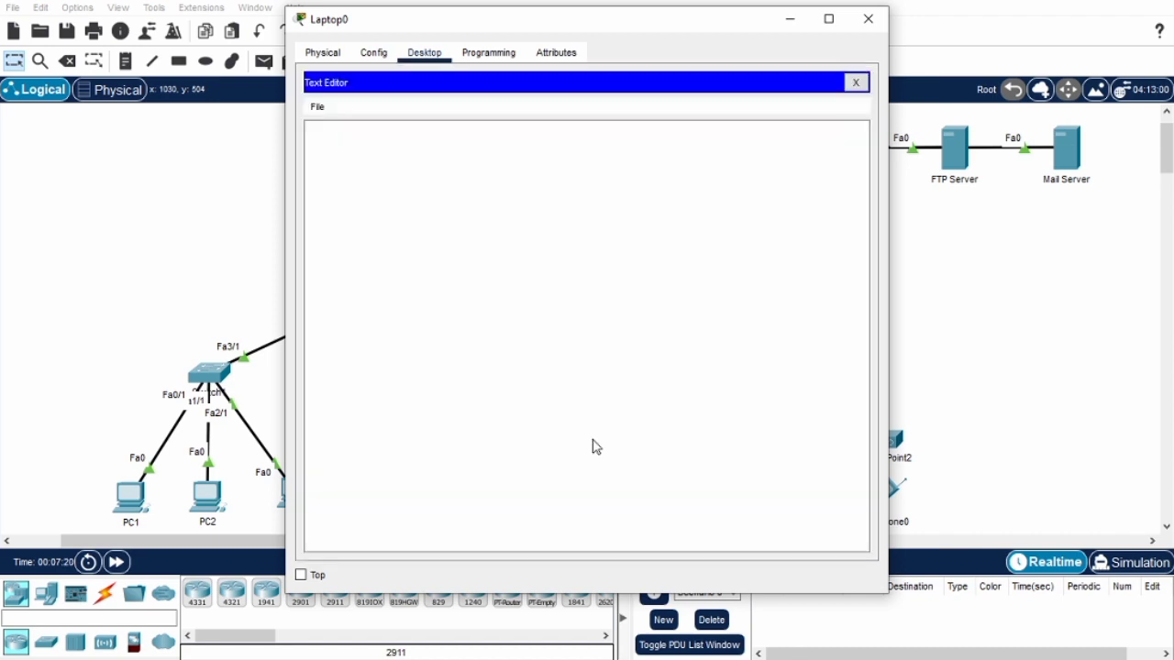
pyautogui.click(317, 112)
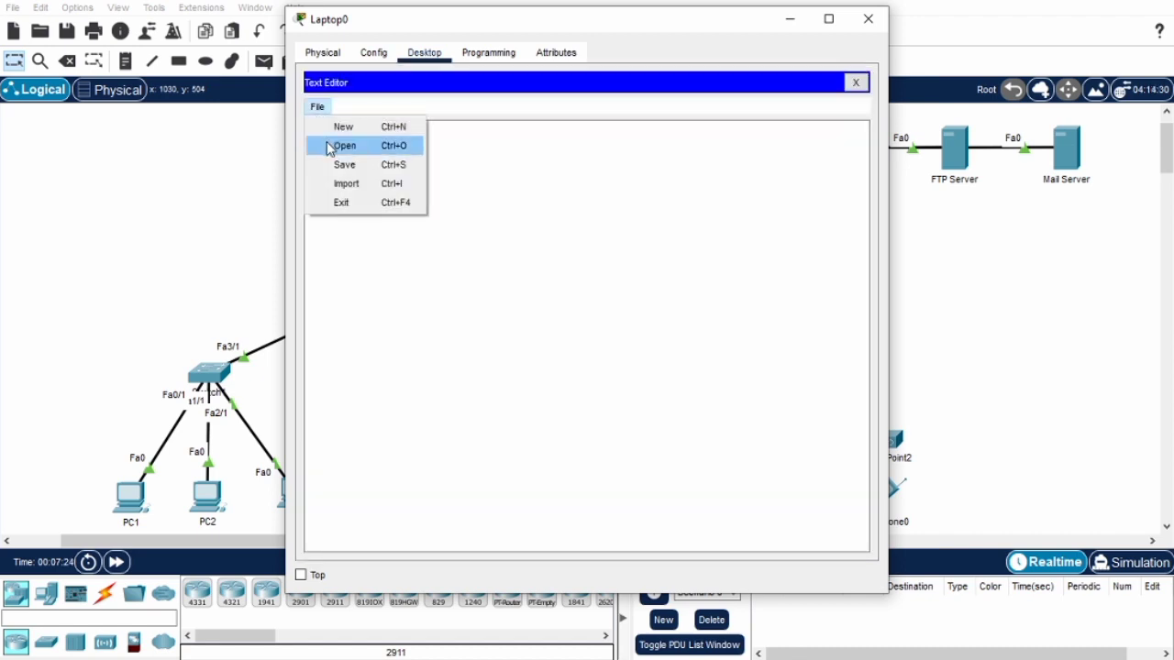
pyautogui.click(332, 145)
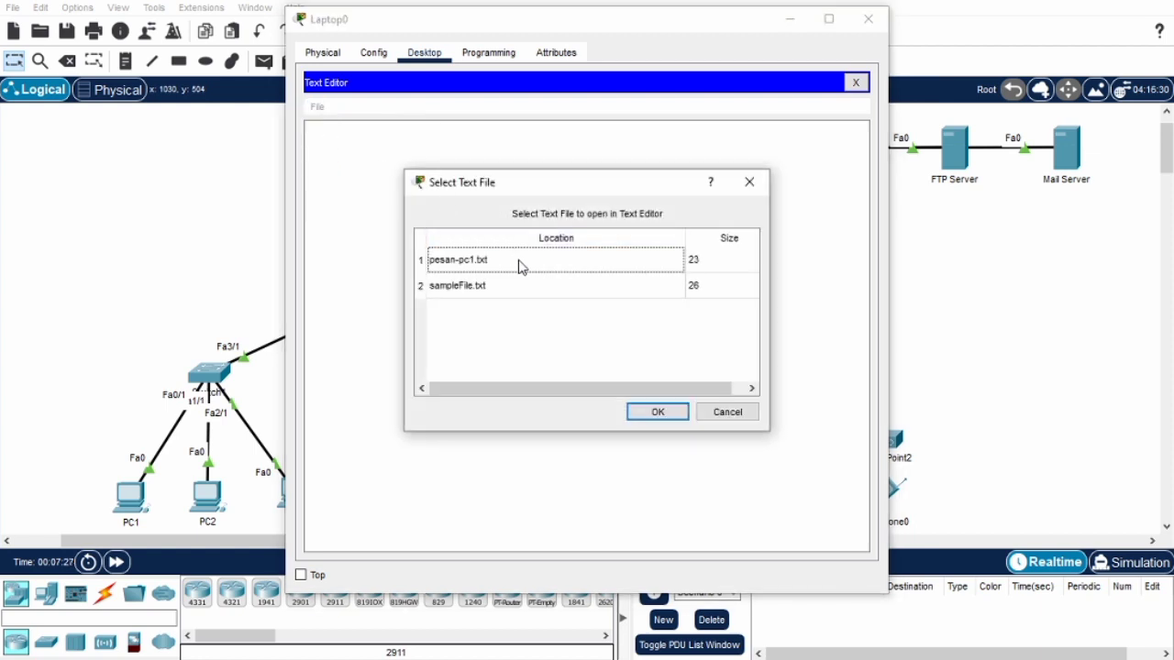
pyautogui.click(519, 264)
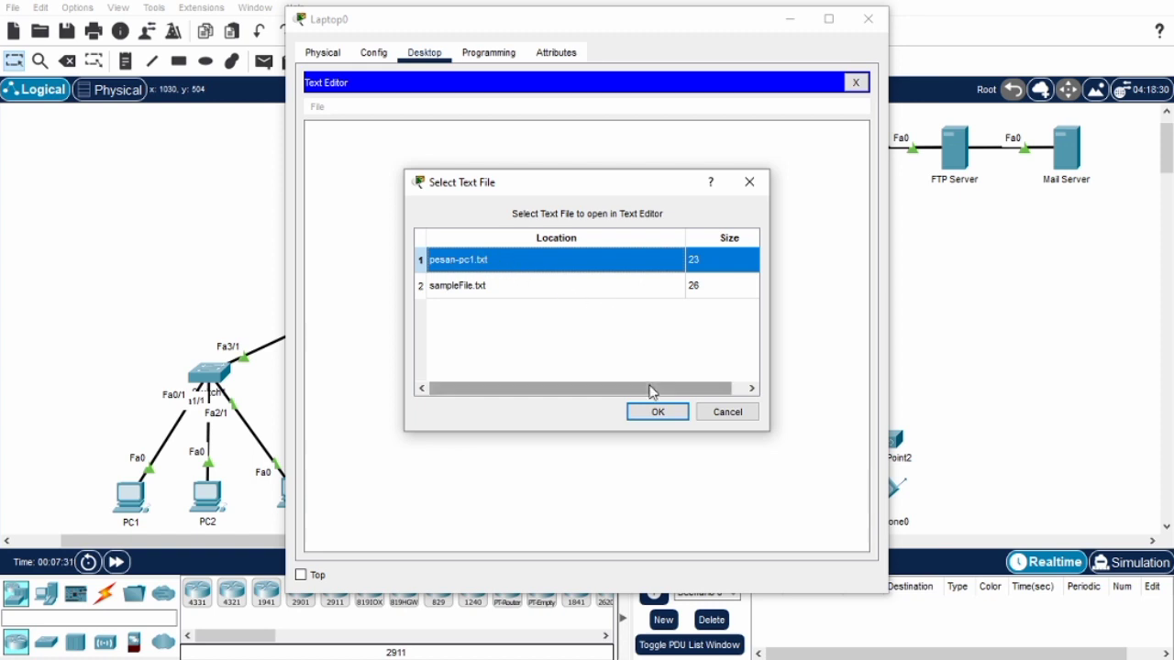
pyautogui.click(658, 411)
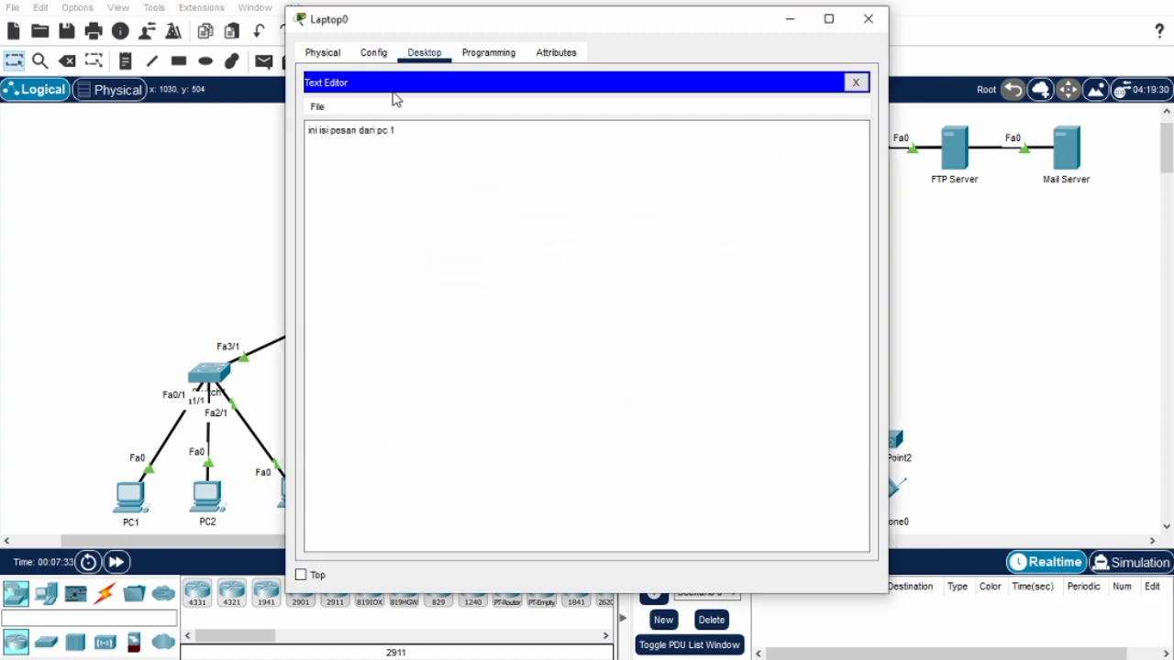
pyautogui.click(308, 130)
pyautogui.click(875, 28)
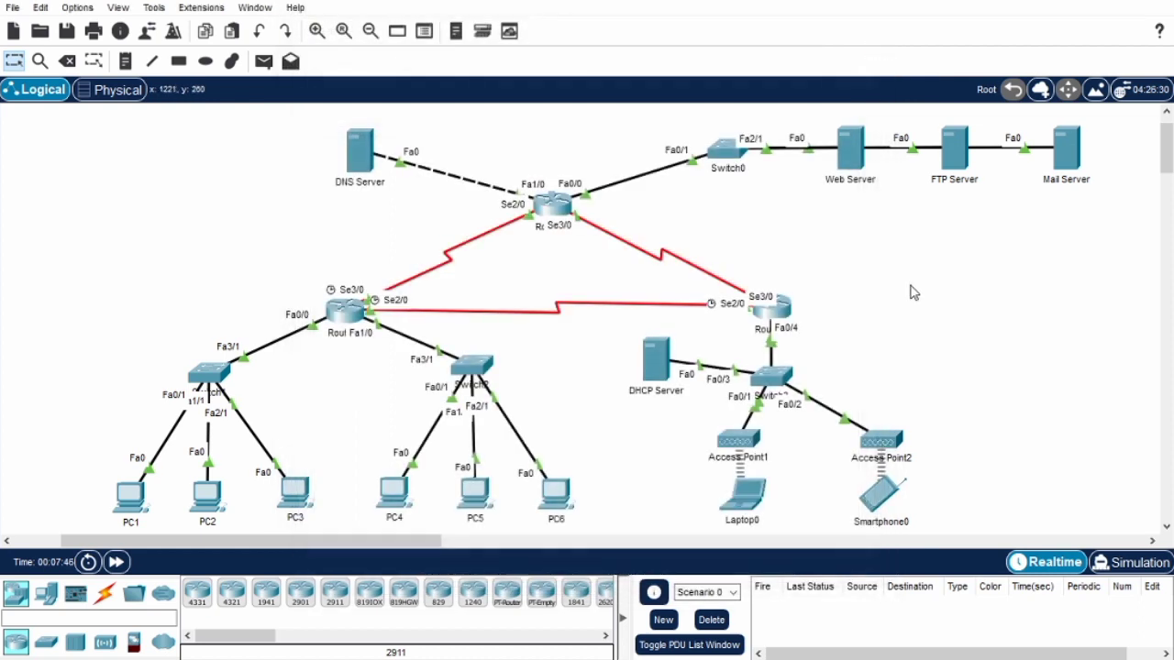